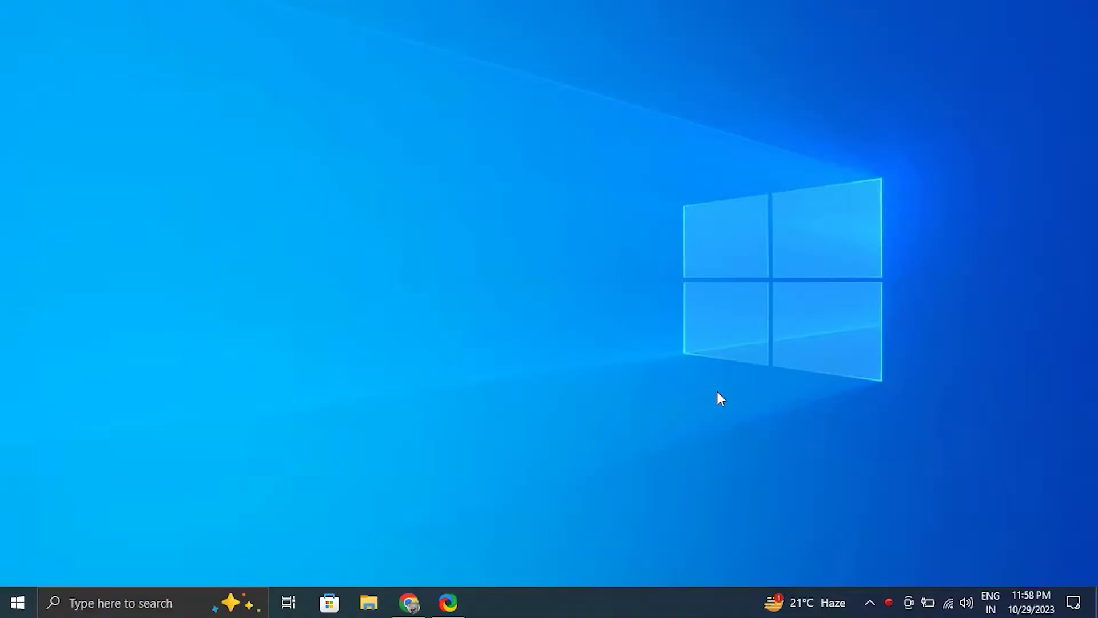
# - Leave the Display orientation at Landscape under System > Display, then close Settings
pyautogui.press('super+i')
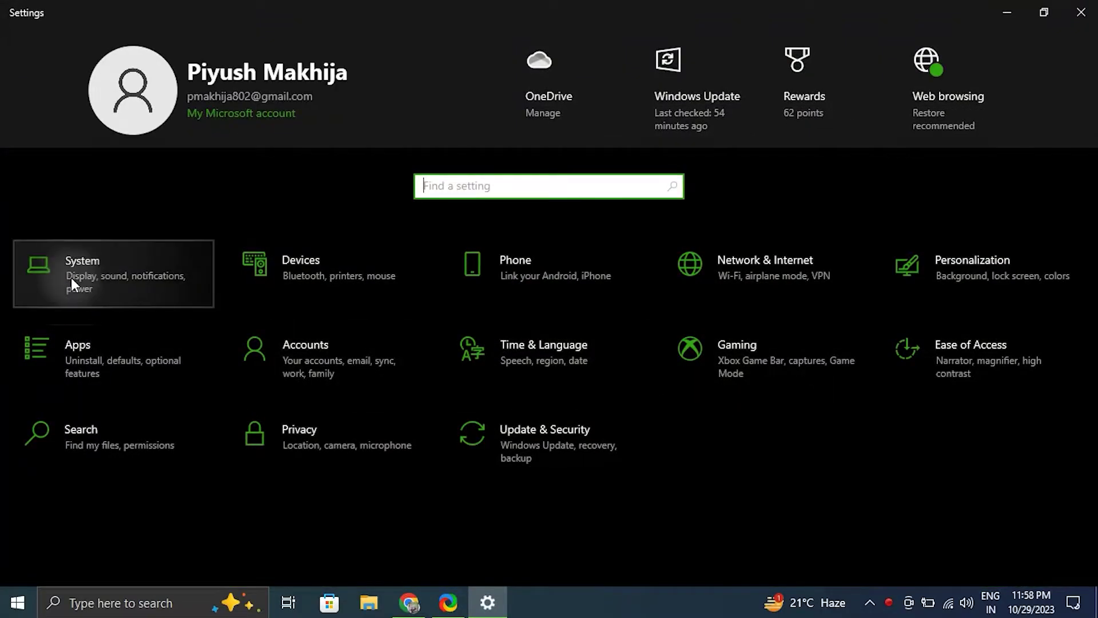
pyautogui.click(72, 277)
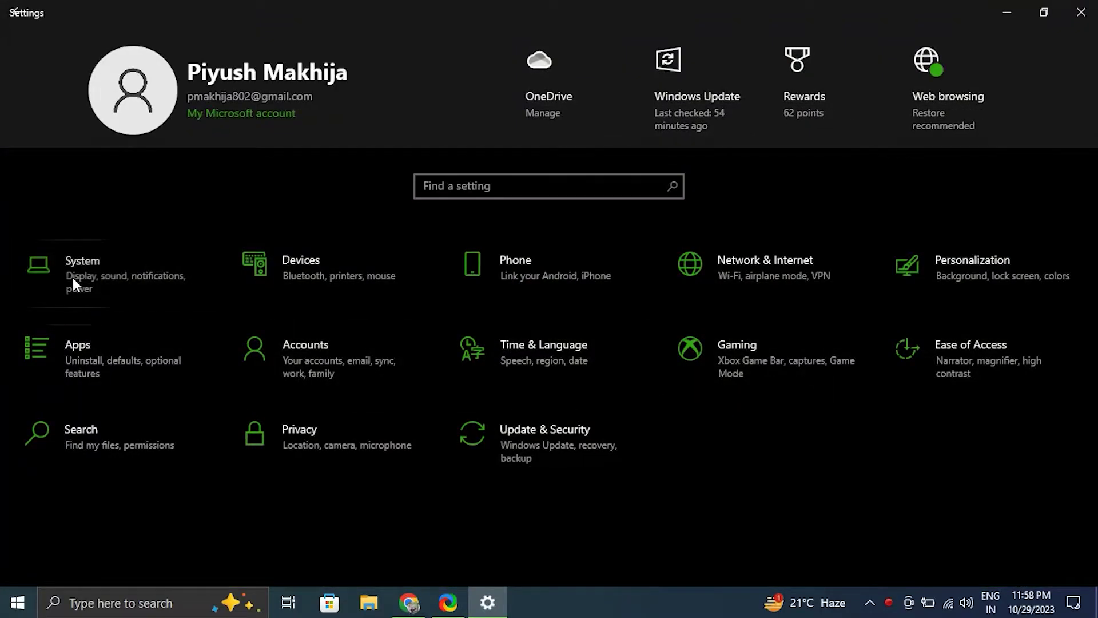
pyautogui.scroll(-5, 532, 401)
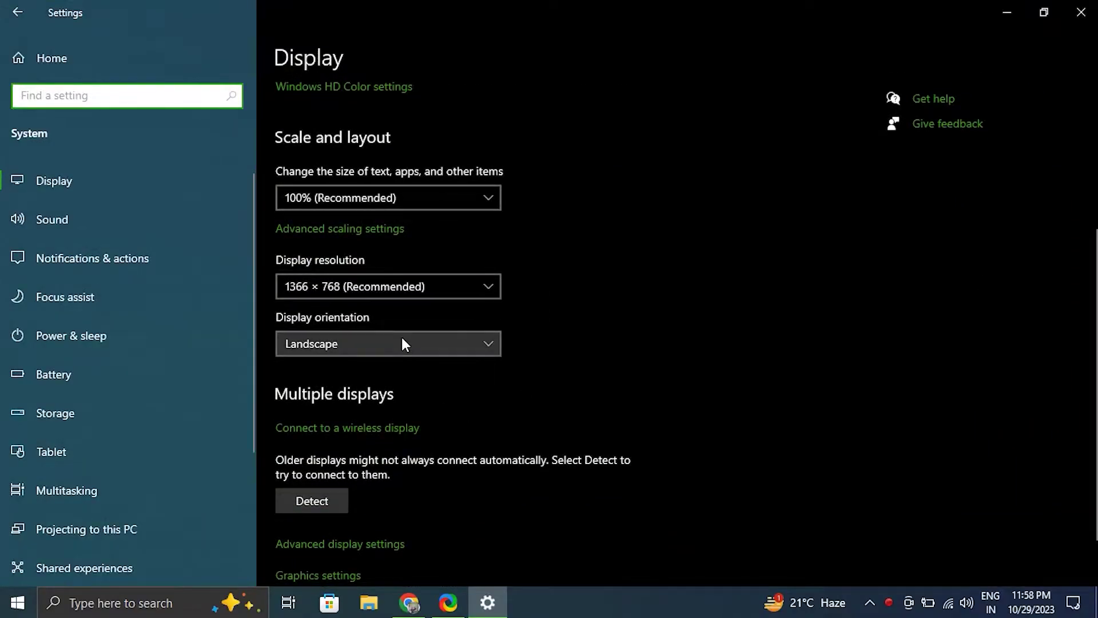
pyautogui.click(406, 343)
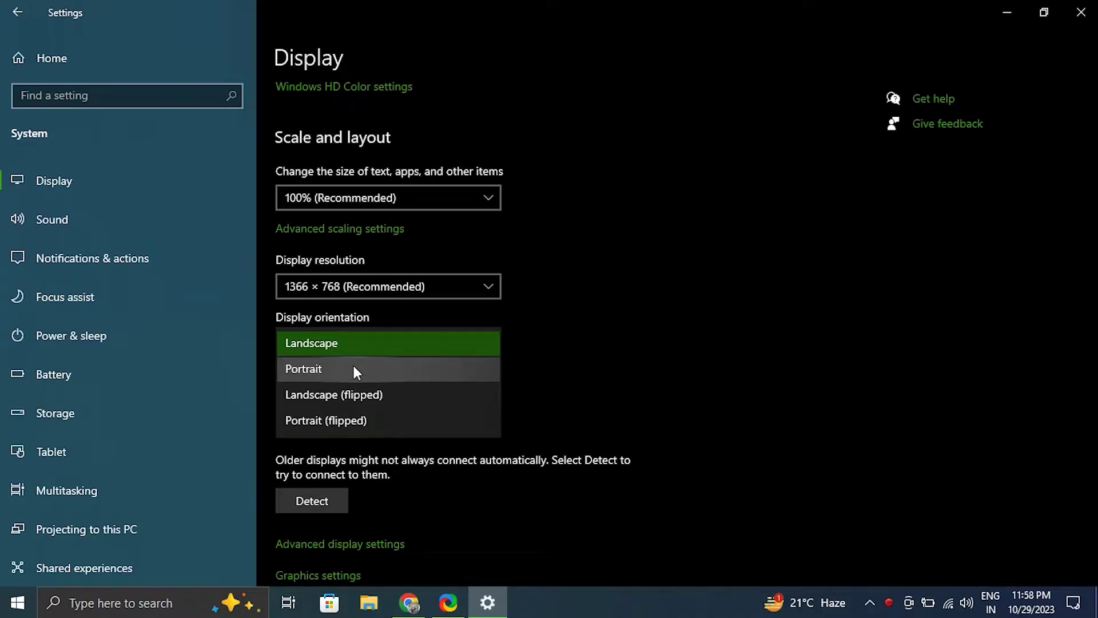
pyautogui.click(707, 368)
pyautogui.click(1080, 12)
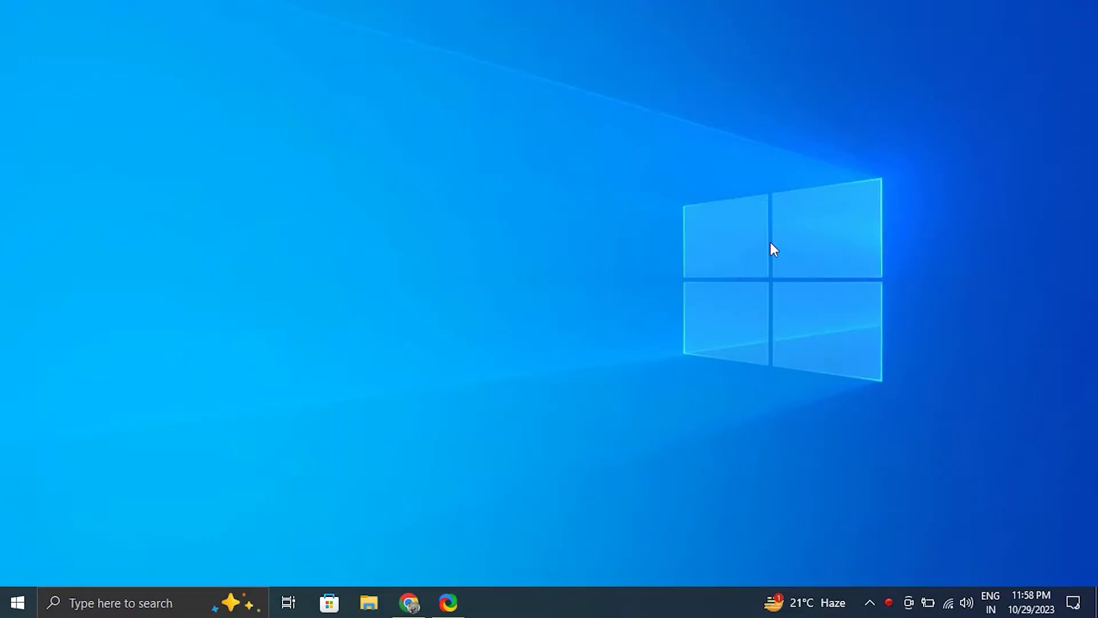
pyautogui.press('super+r')
pyautogui.write('DEV')
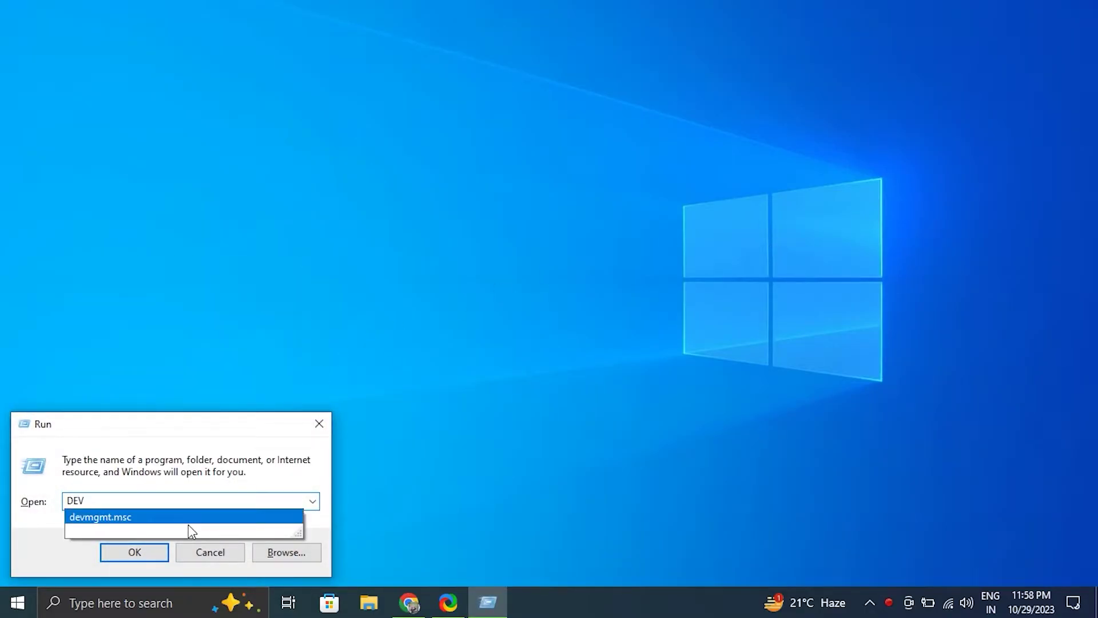
pyautogui.click(127, 517)
pyautogui.click(131, 550)
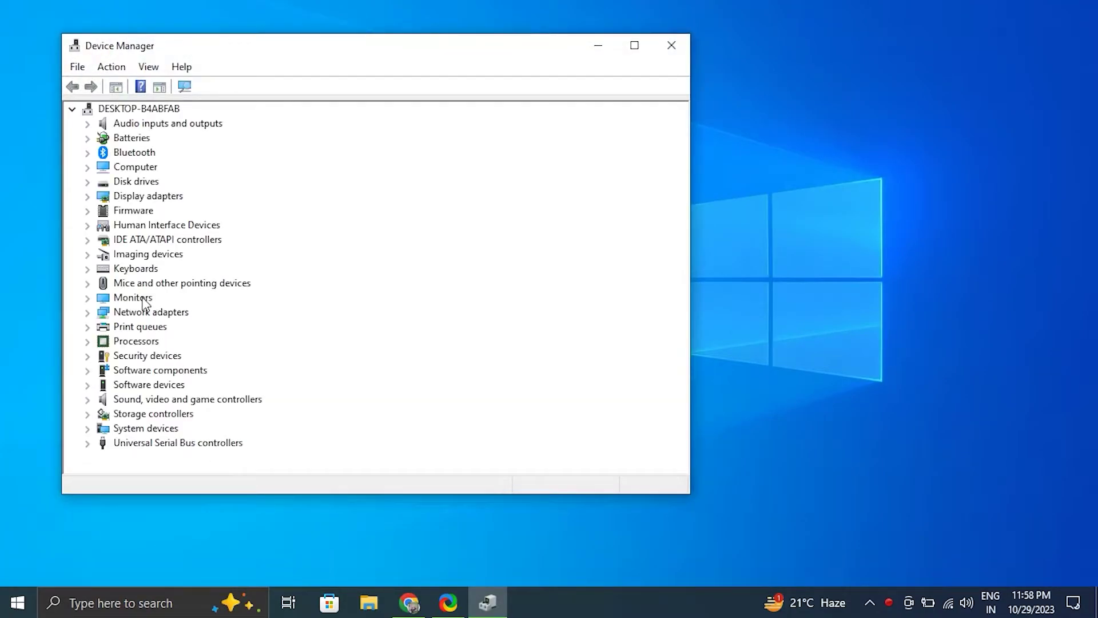
pyautogui.click(87, 197)
pyautogui.rightClick(160, 229)
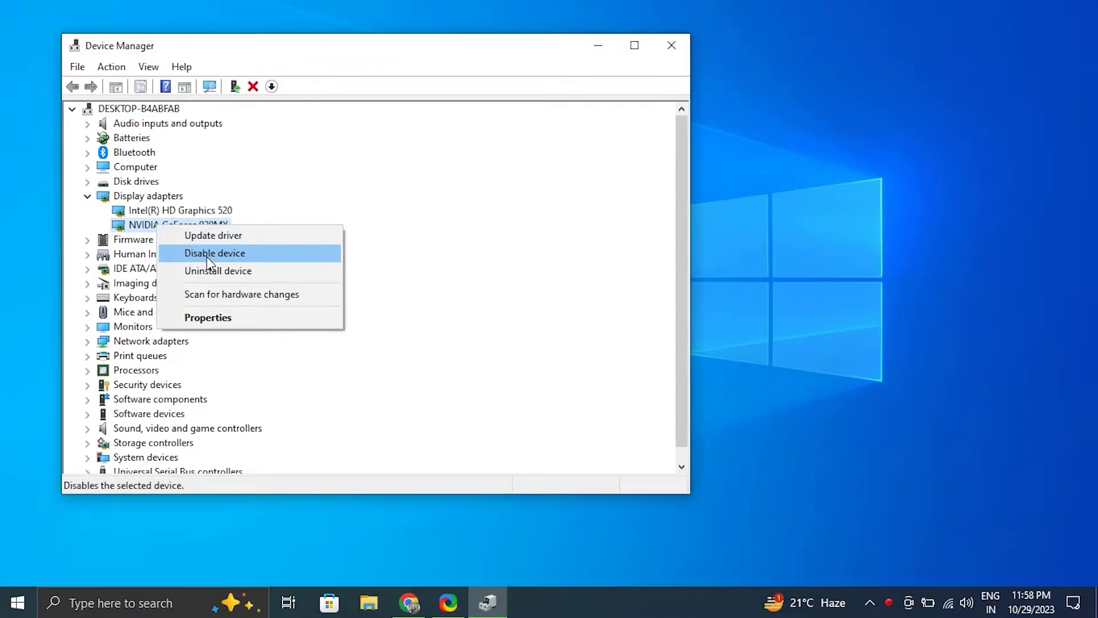
pyautogui.click(478, 358)
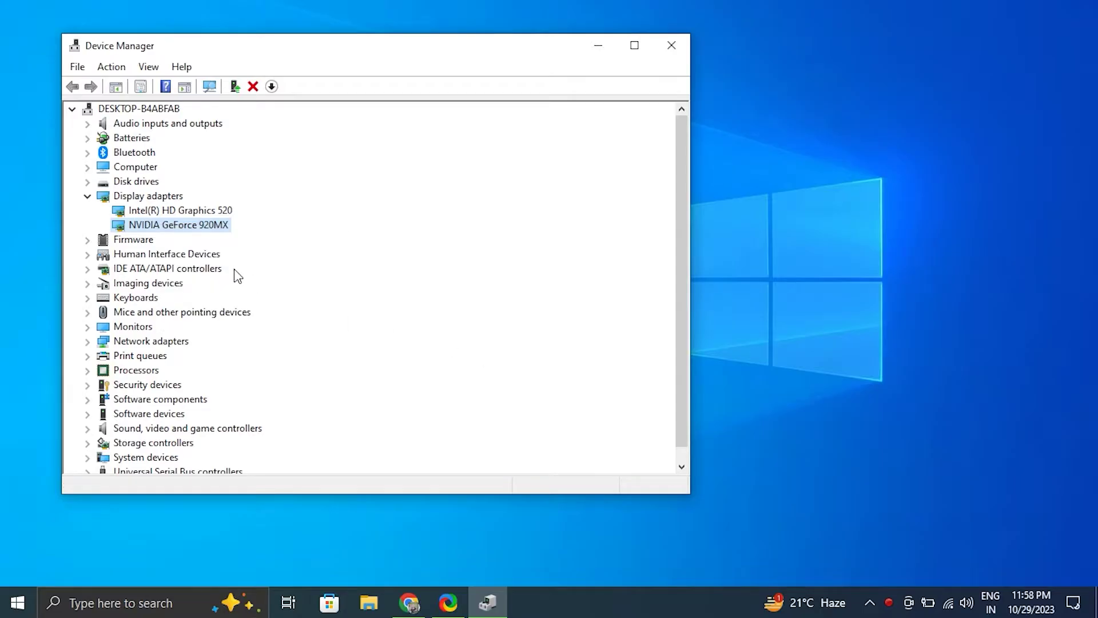
pyautogui.rightClick(194, 229)
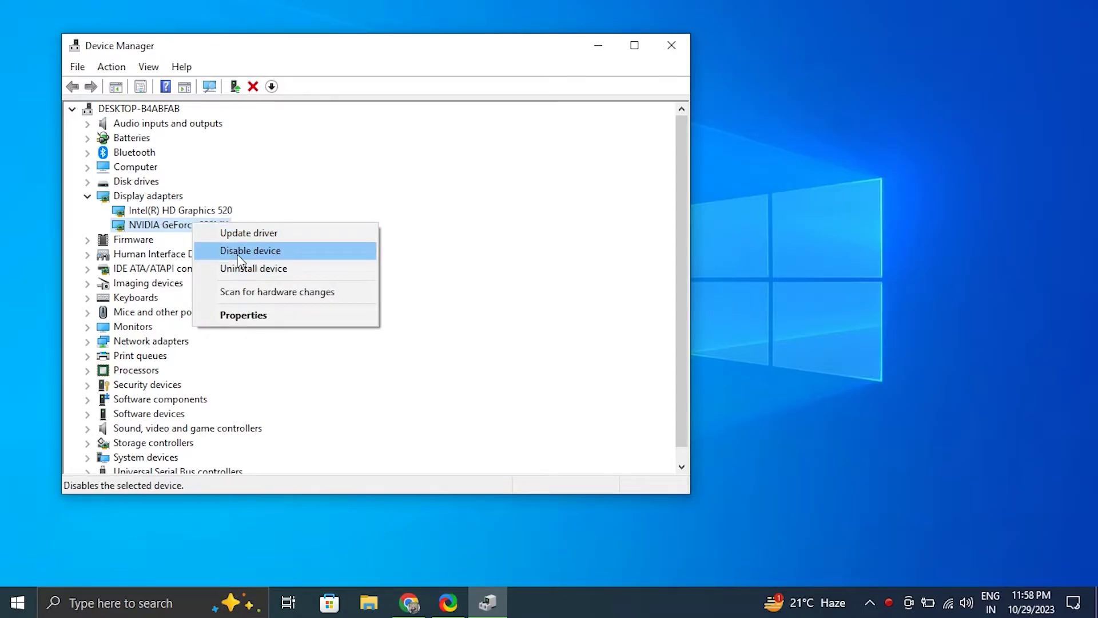
pyautogui.click(574, 380)
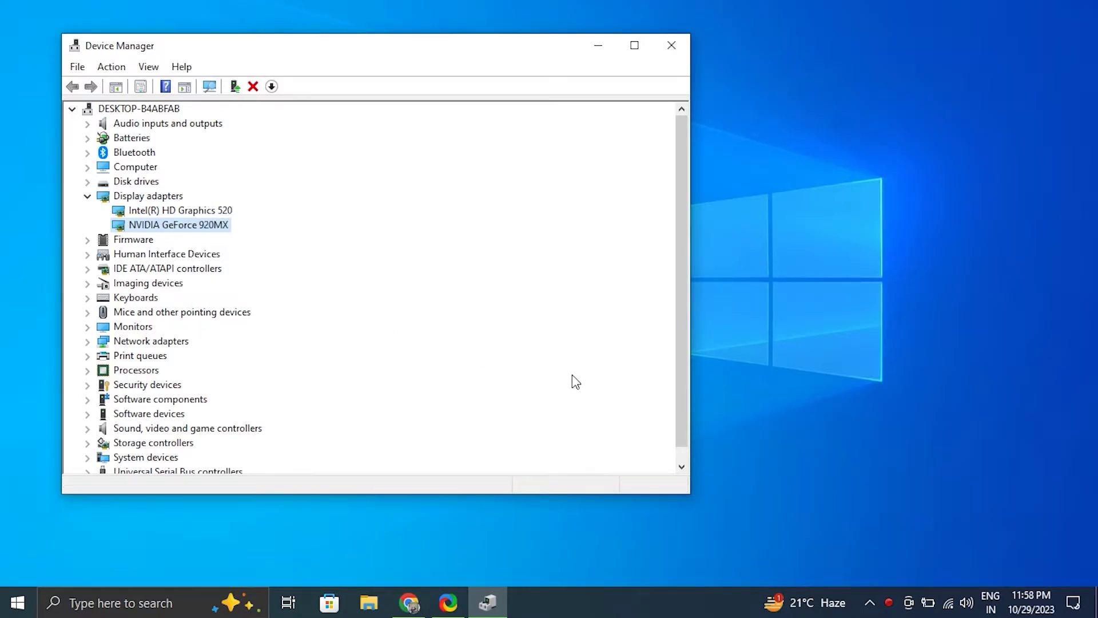
pyautogui.click(672, 45)
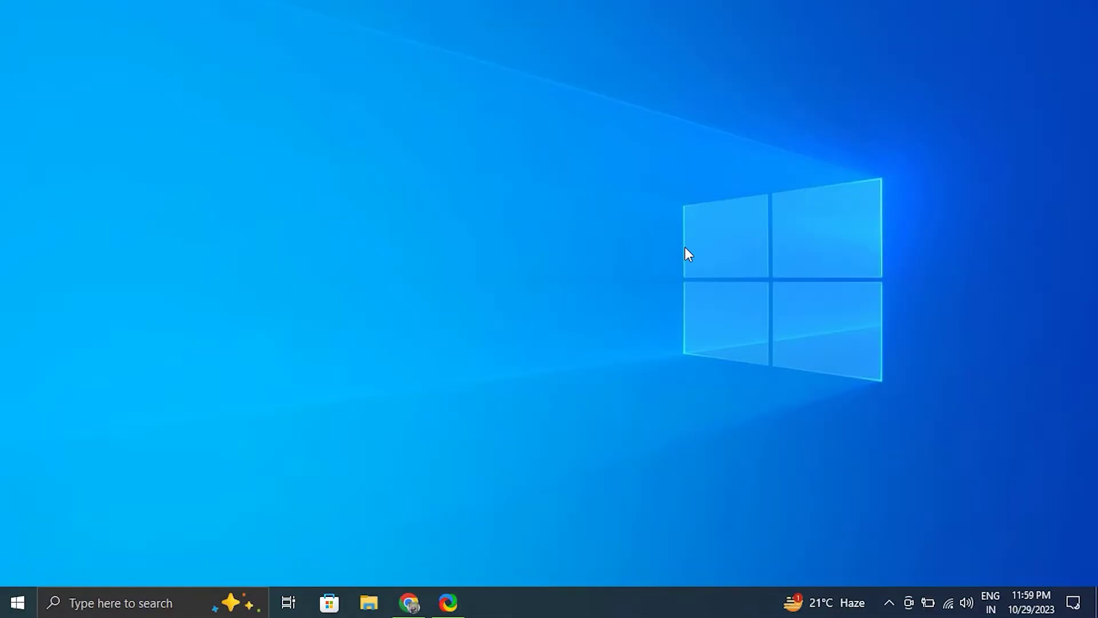
pyautogui.press('super+i')
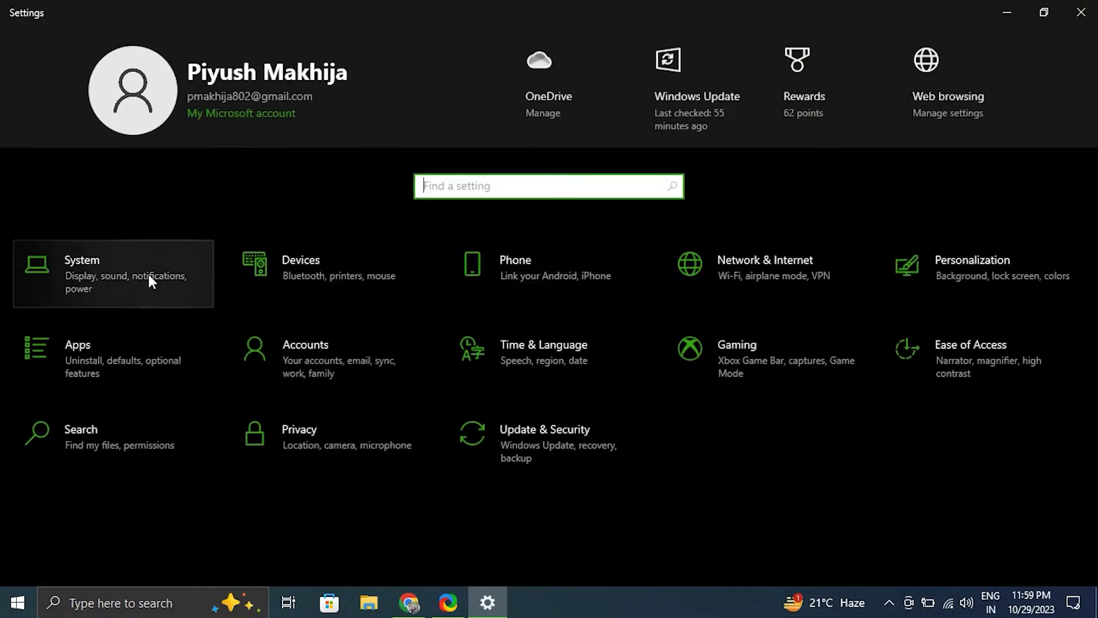
pyautogui.click(112, 280)
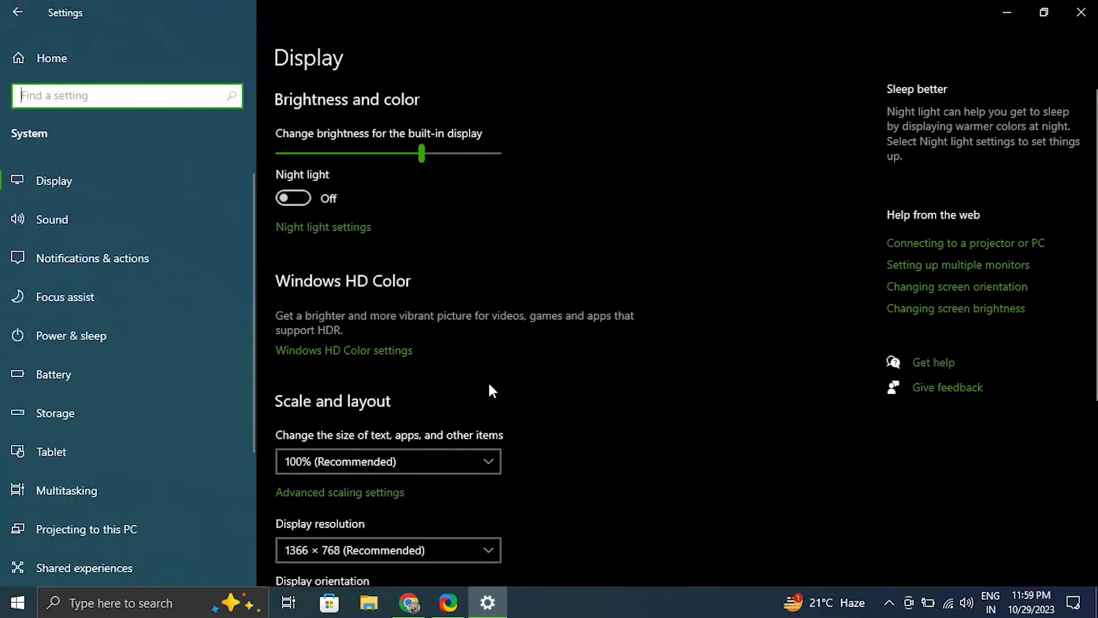
pyautogui.scroll(-6, 489, 385)
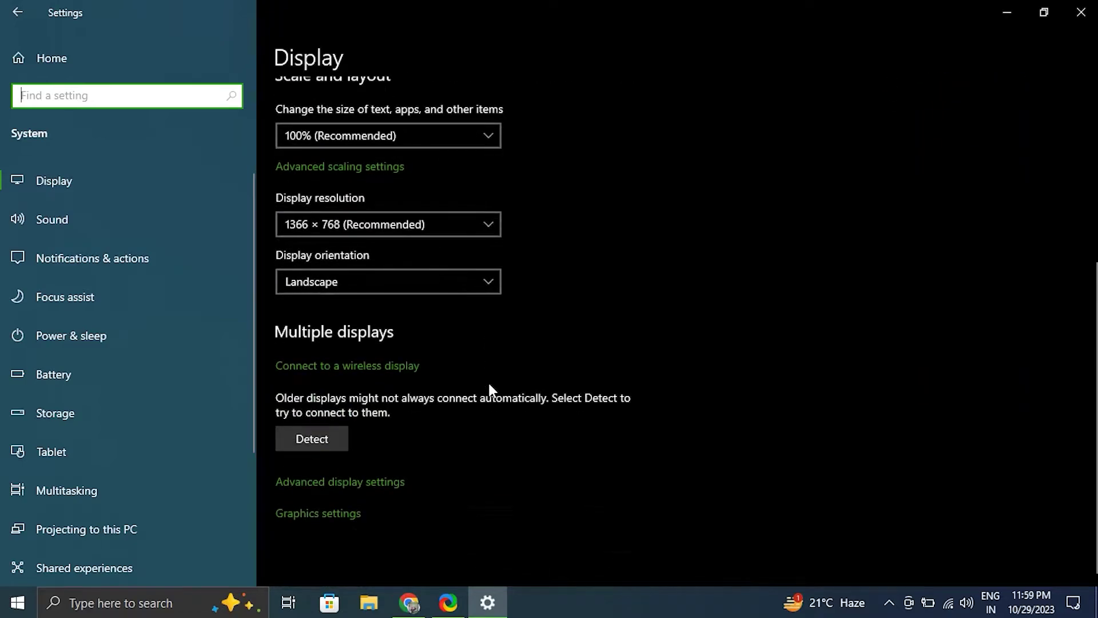
pyautogui.scroll(5, 489, 386)
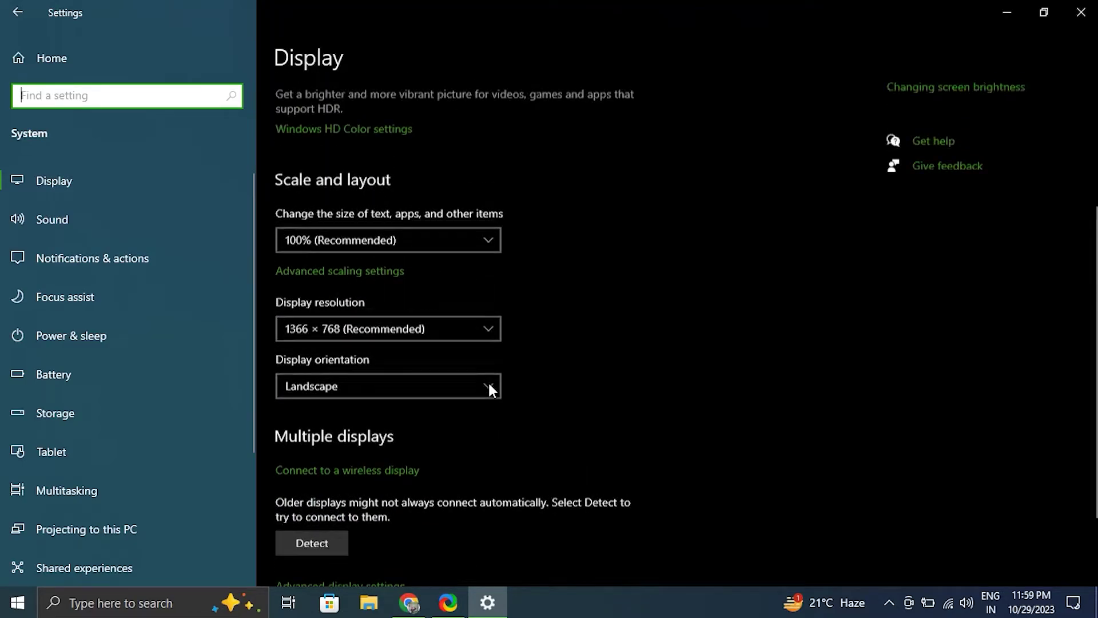
pyautogui.scroll(-2, 457, 383)
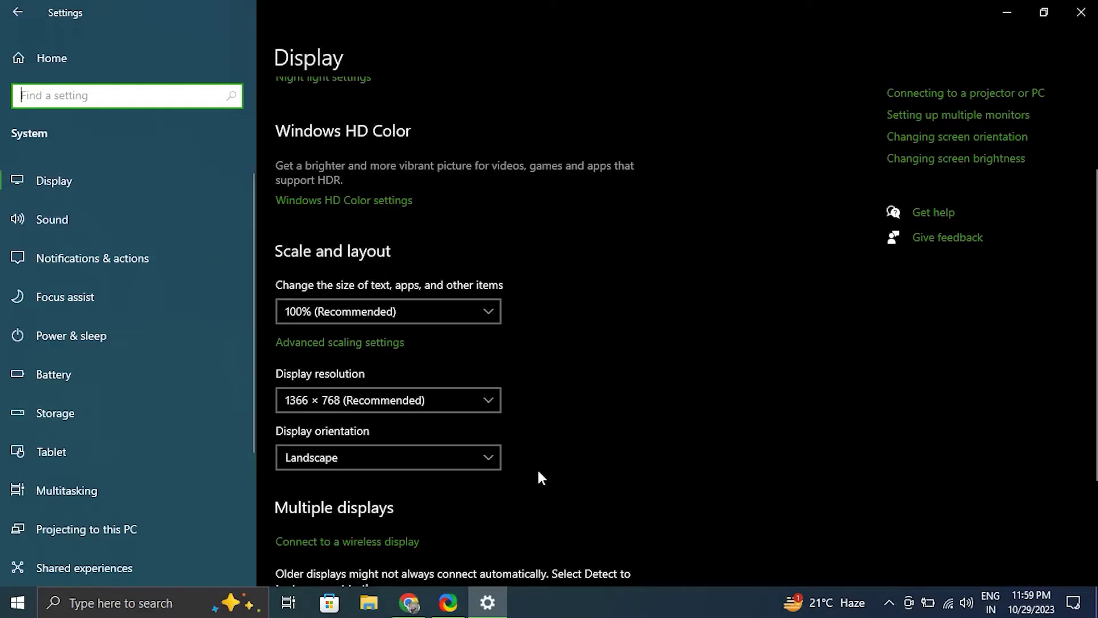
pyautogui.click(1081, 12)
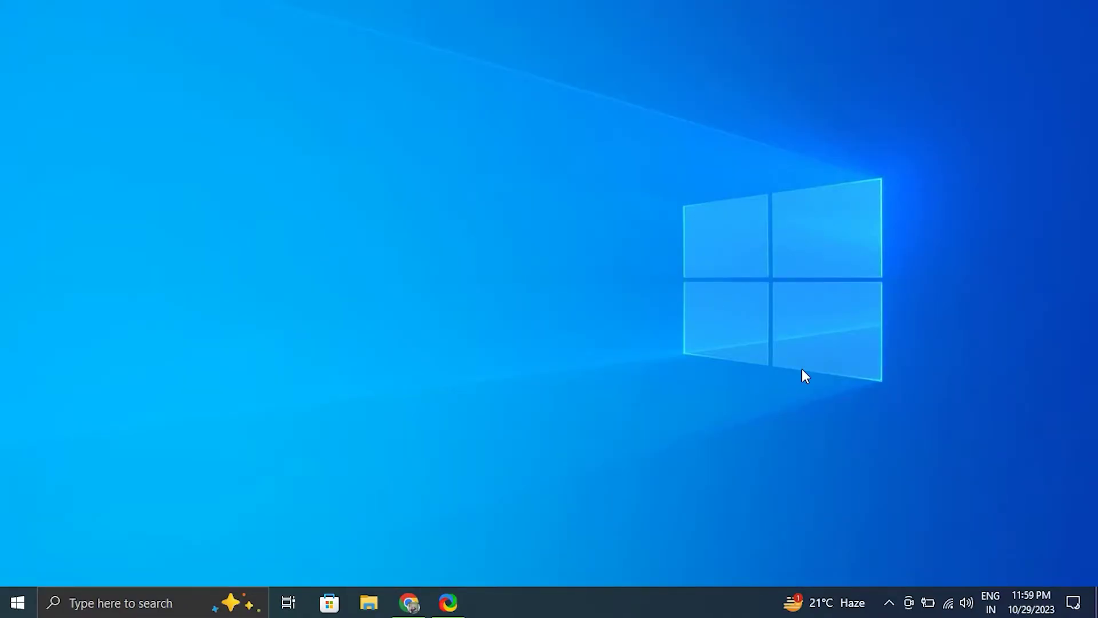
pyautogui.press('super+r')
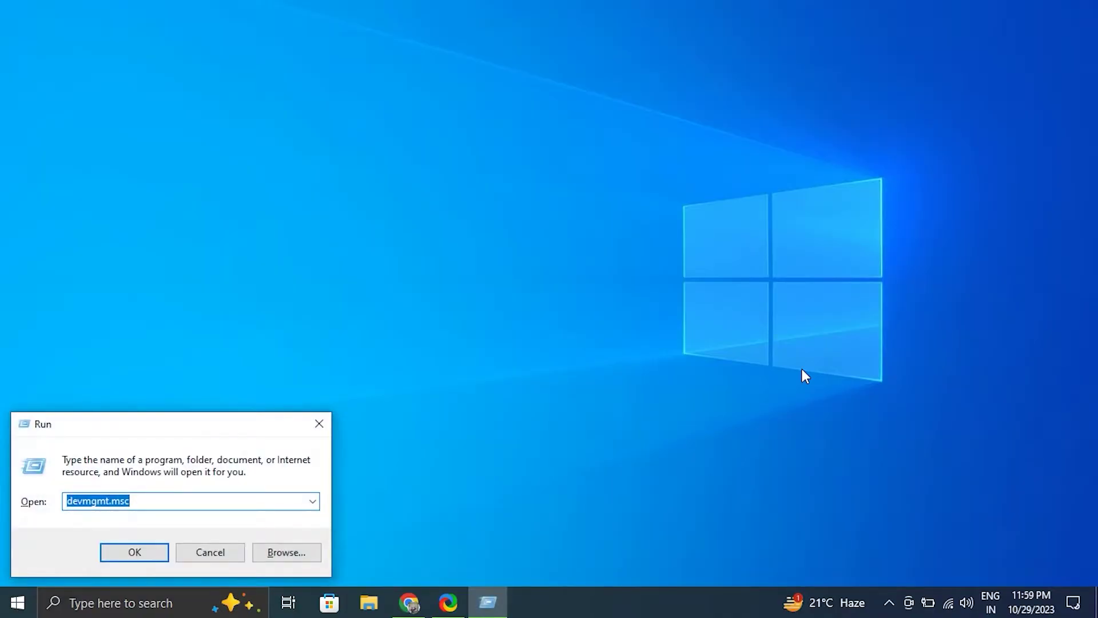
pyautogui.write('SER')
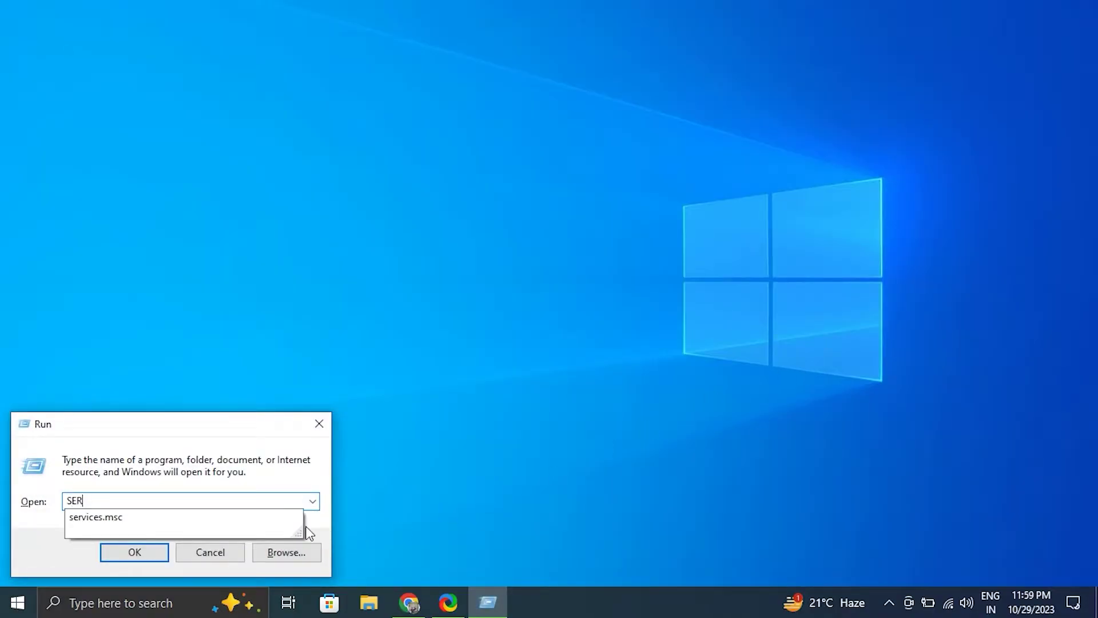
pyautogui.click(152, 518)
pyautogui.click(139, 549)
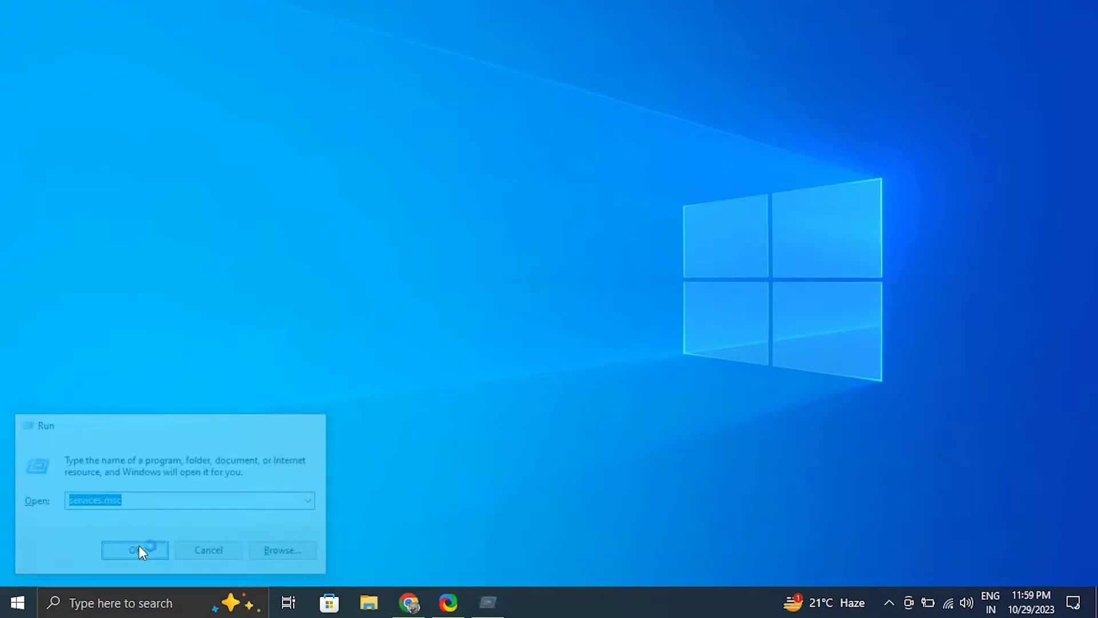
pyautogui.scroll(-20, 452, 417)
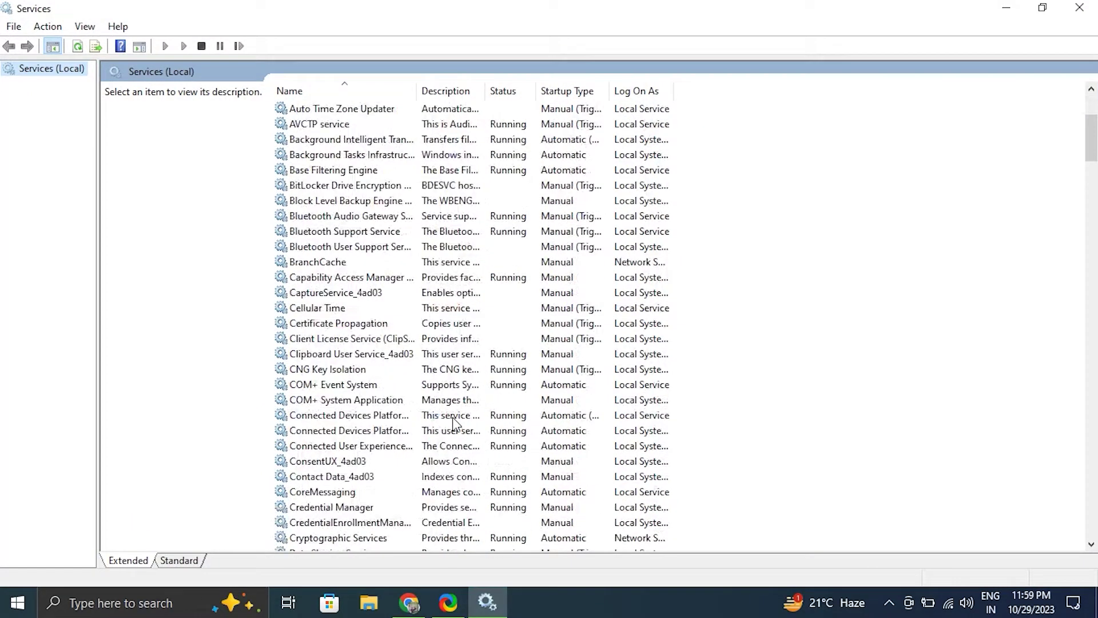
pyautogui.scroll(-20, 580, 403)
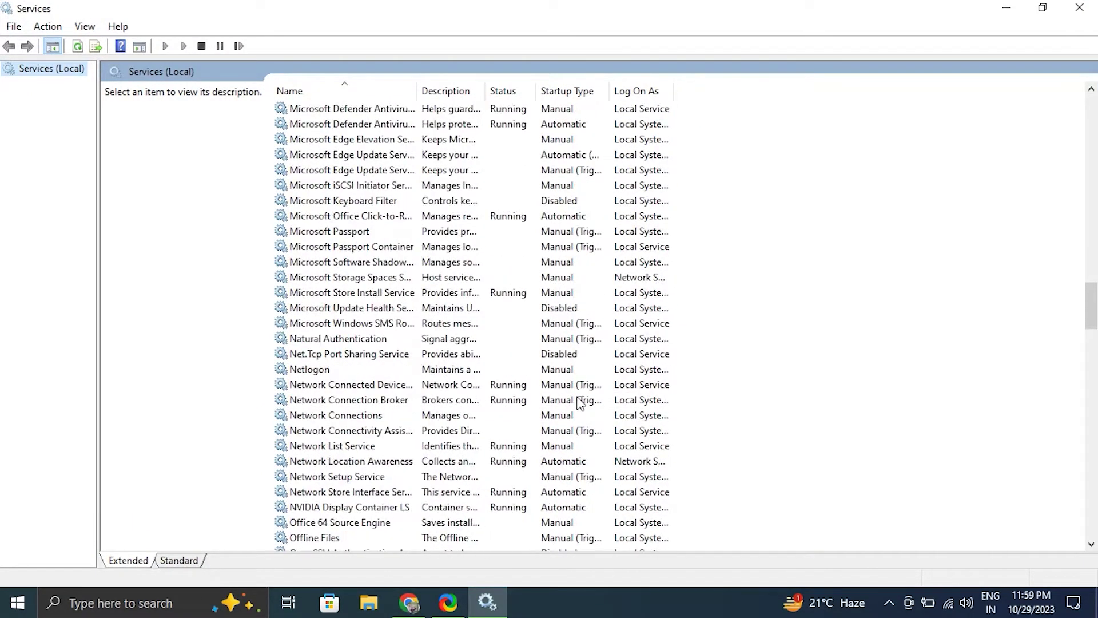
pyautogui.scroll(-6, 581, 403)
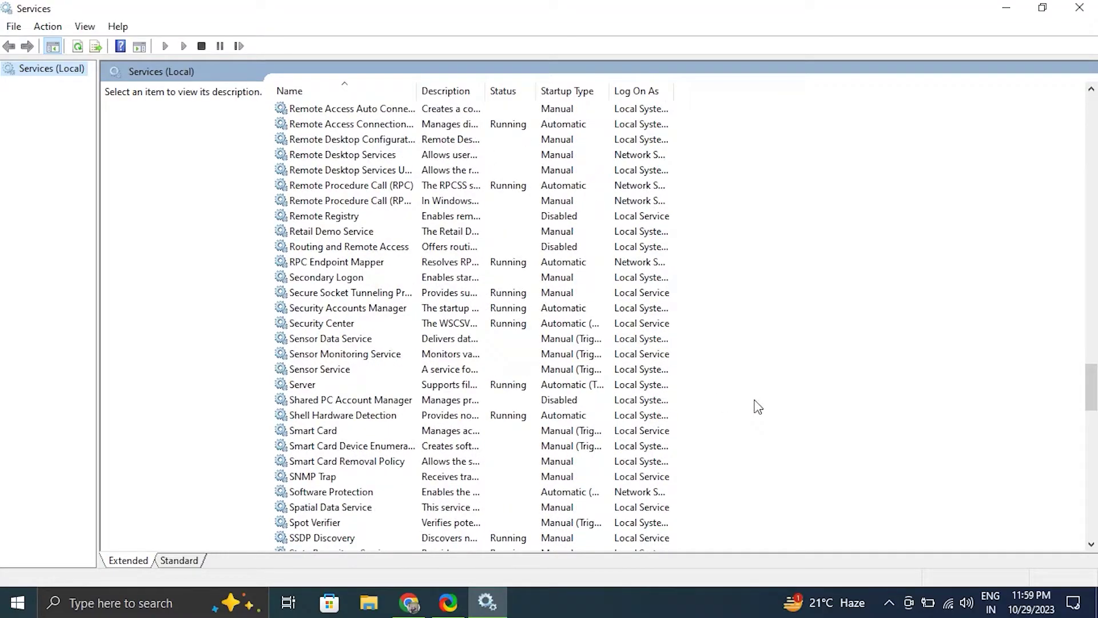
pyautogui.click(369, 357)
pyautogui.rightClick(369, 359)
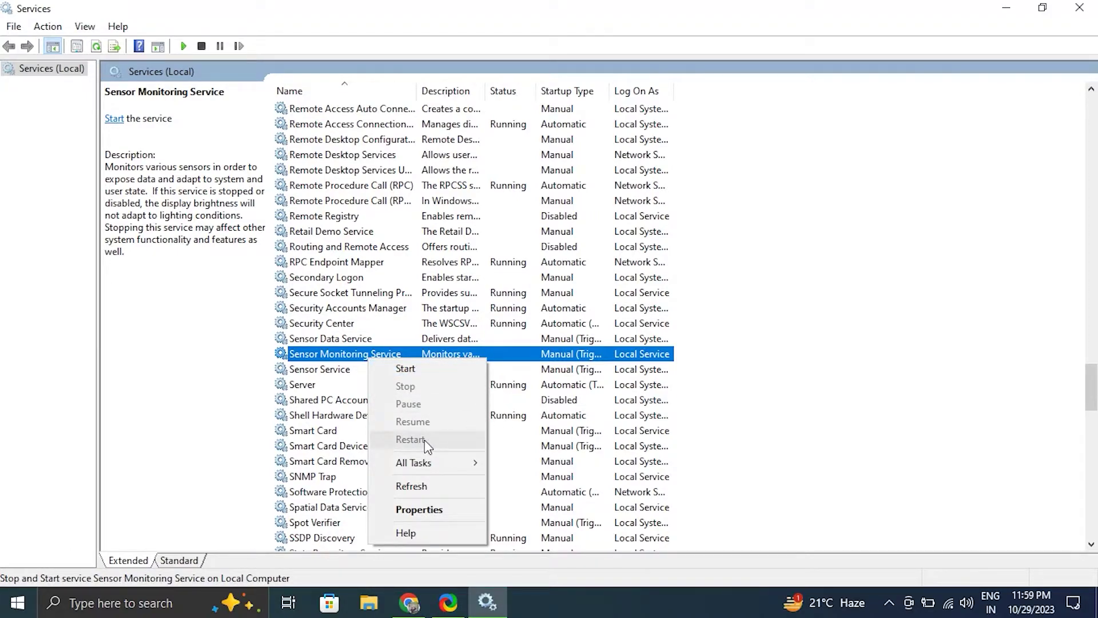
pyautogui.click(734, 428)
pyautogui.click(1080, 8)
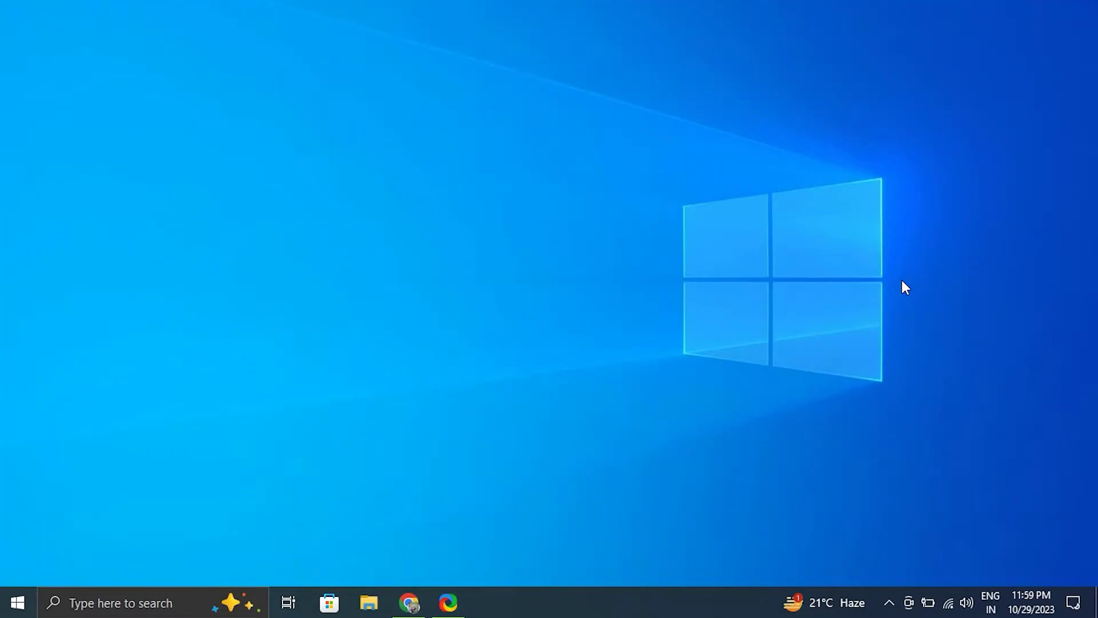
# - Run Check for updates under Update & Security > Windows Update, then close Settings
pyautogui.press('super+i')
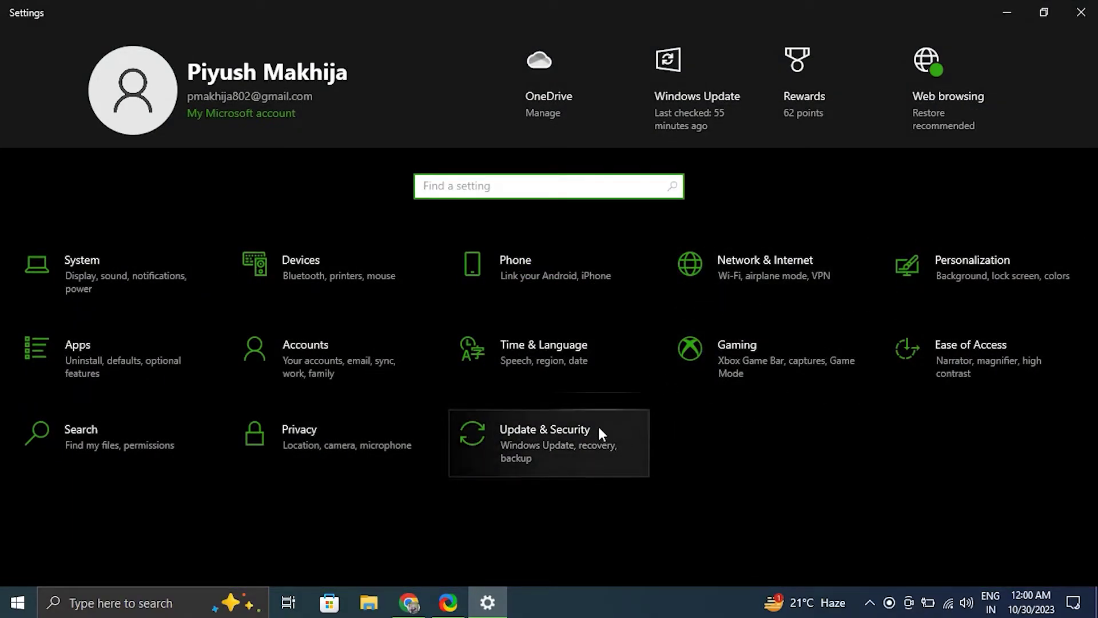
pyautogui.click(592, 431)
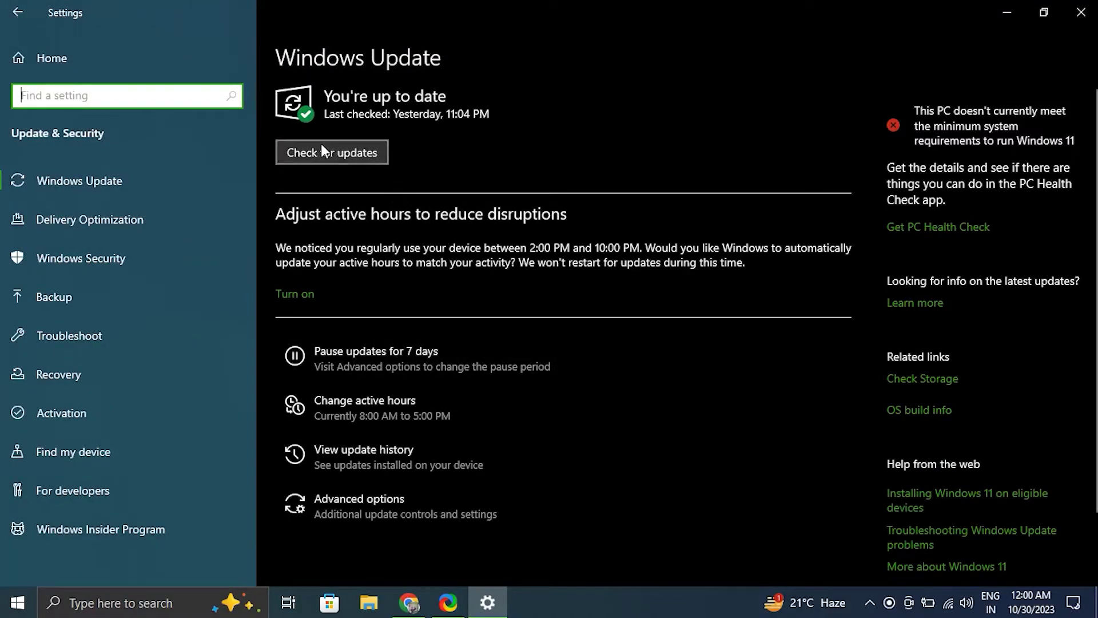
pyautogui.click(337, 161)
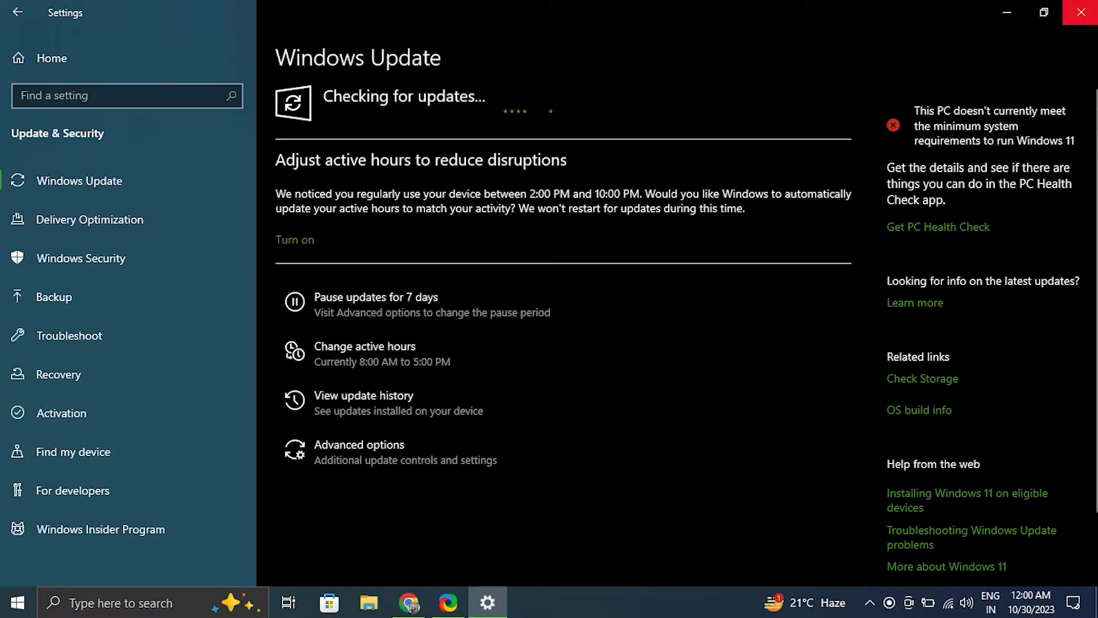
pyautogui.click(1081, 12)
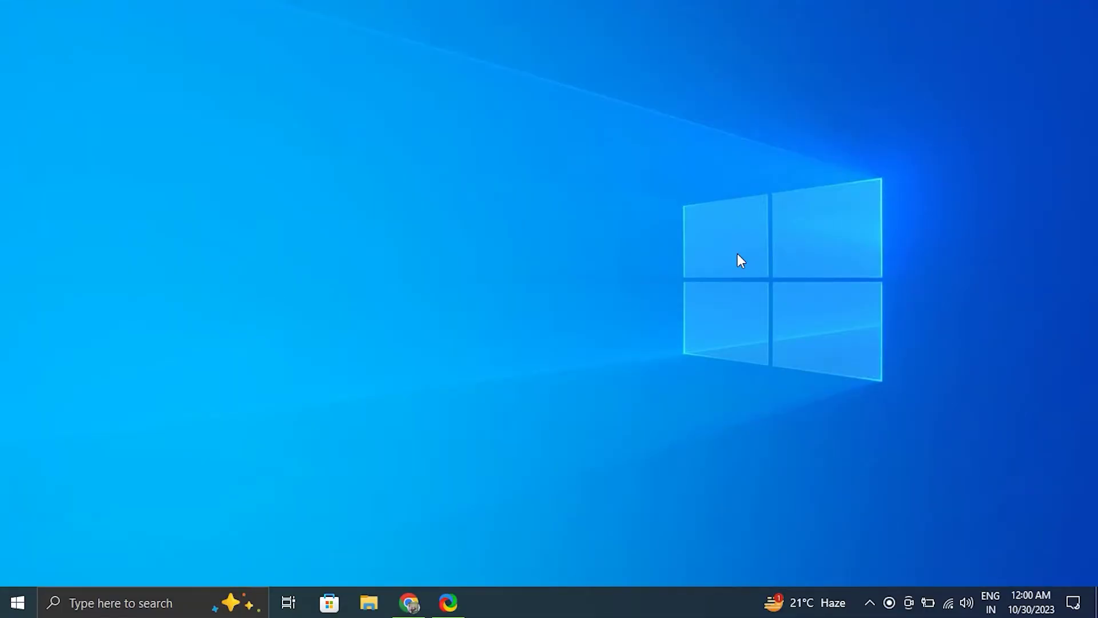
# - Launch Device Manager with devmgmt.msc, expand Display adapters and select NVIDIA GeForce 920MX
pyautogui.press('super+r')
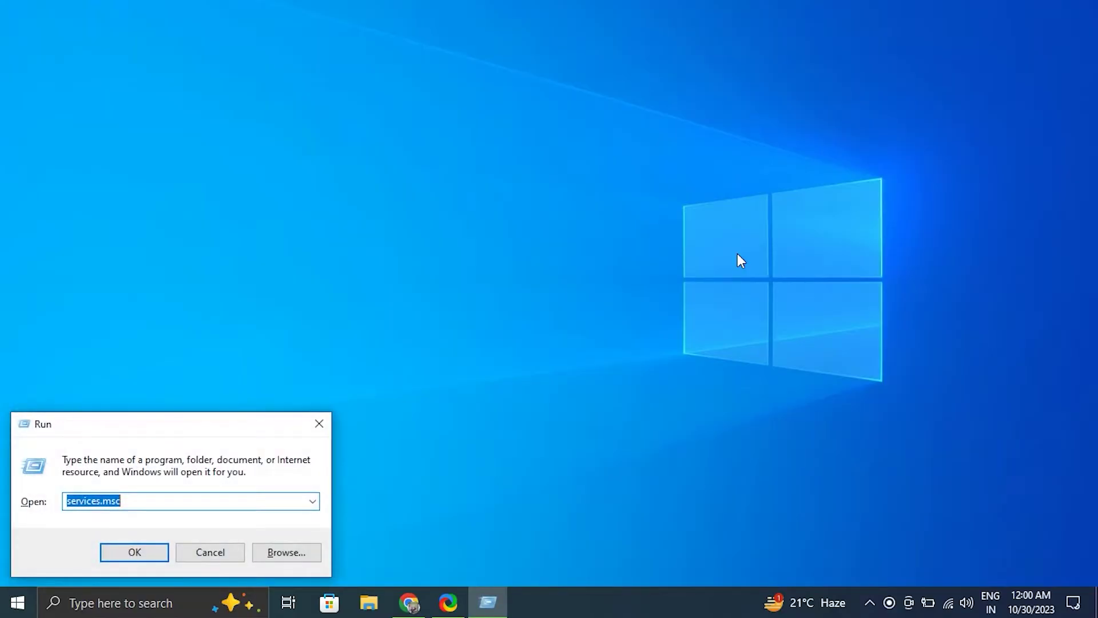
pyautogui.write('dev')
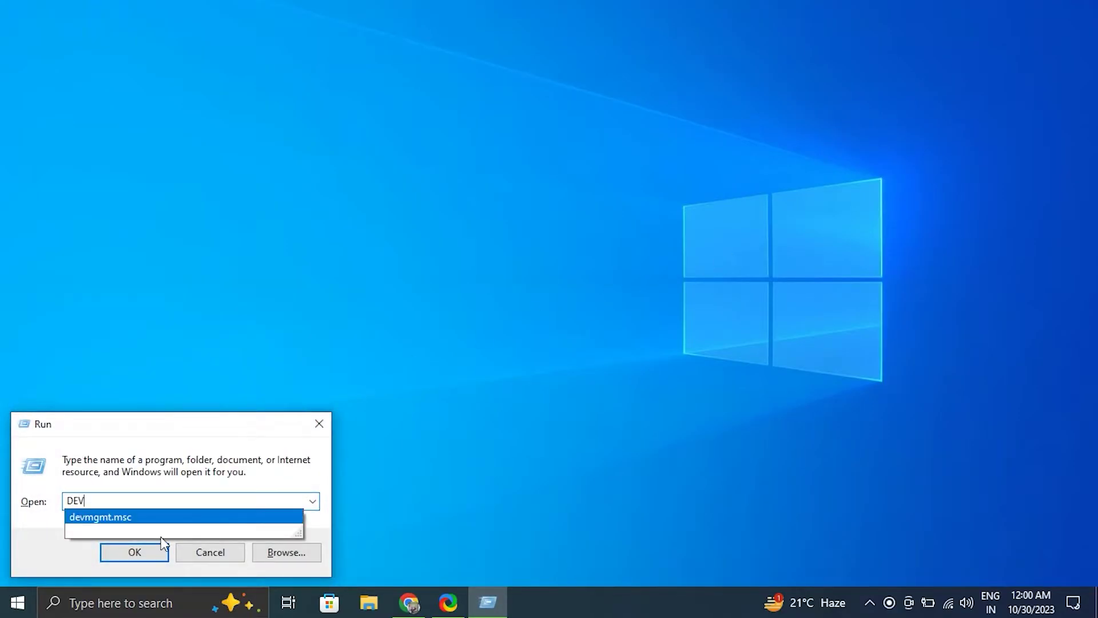
pyautogui.click(112, 520)
pyautogui.click(119, 548)
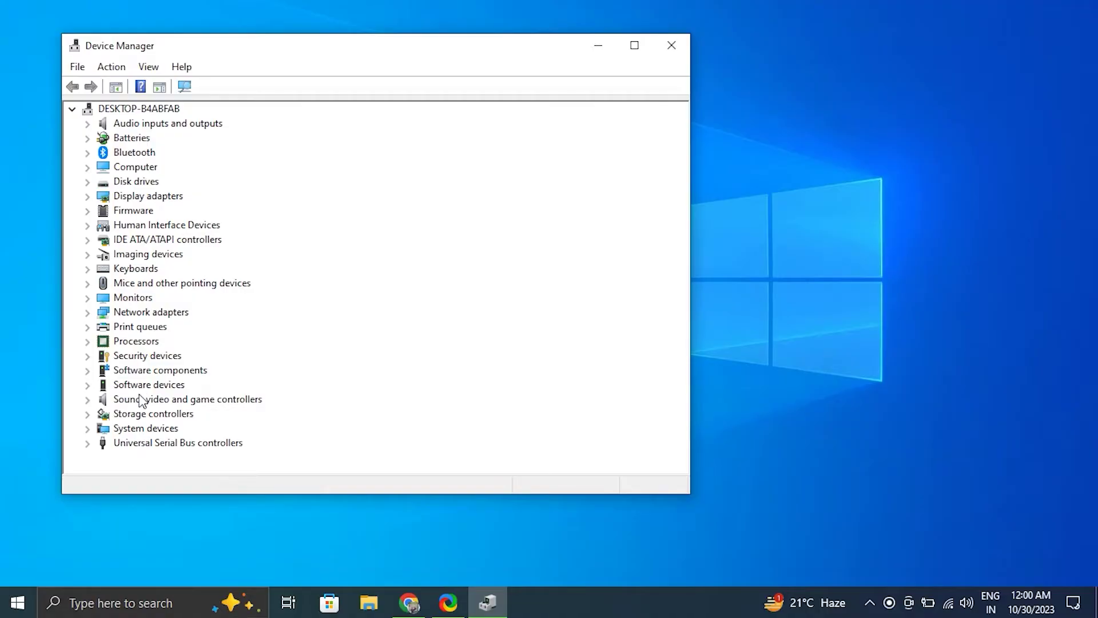
pyautogui.click(88, 196)
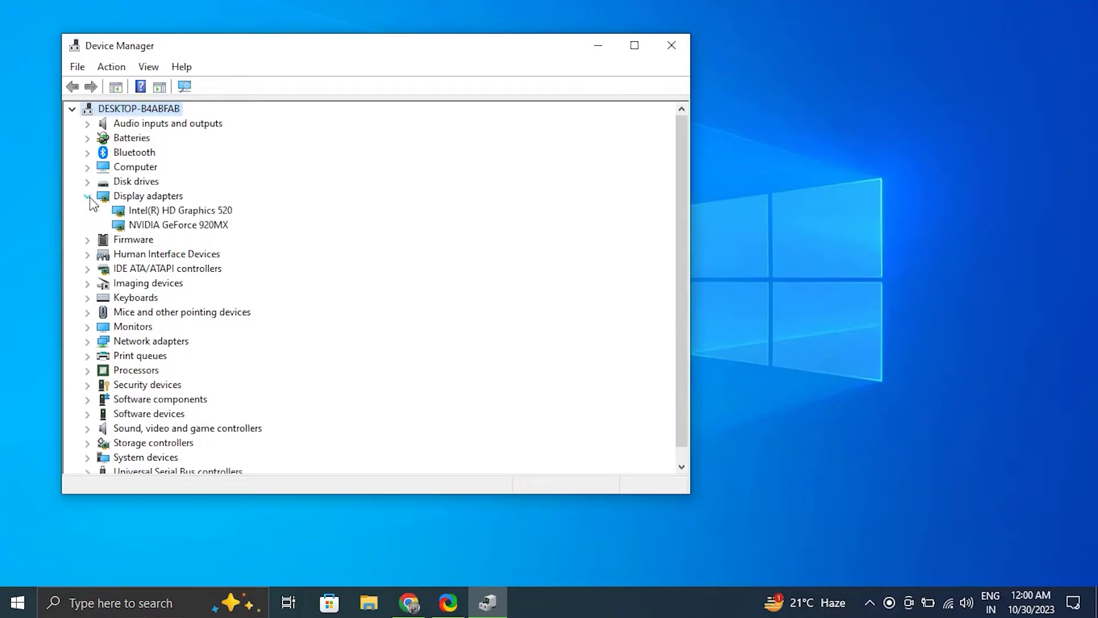
pyautogui.click(166, 226)
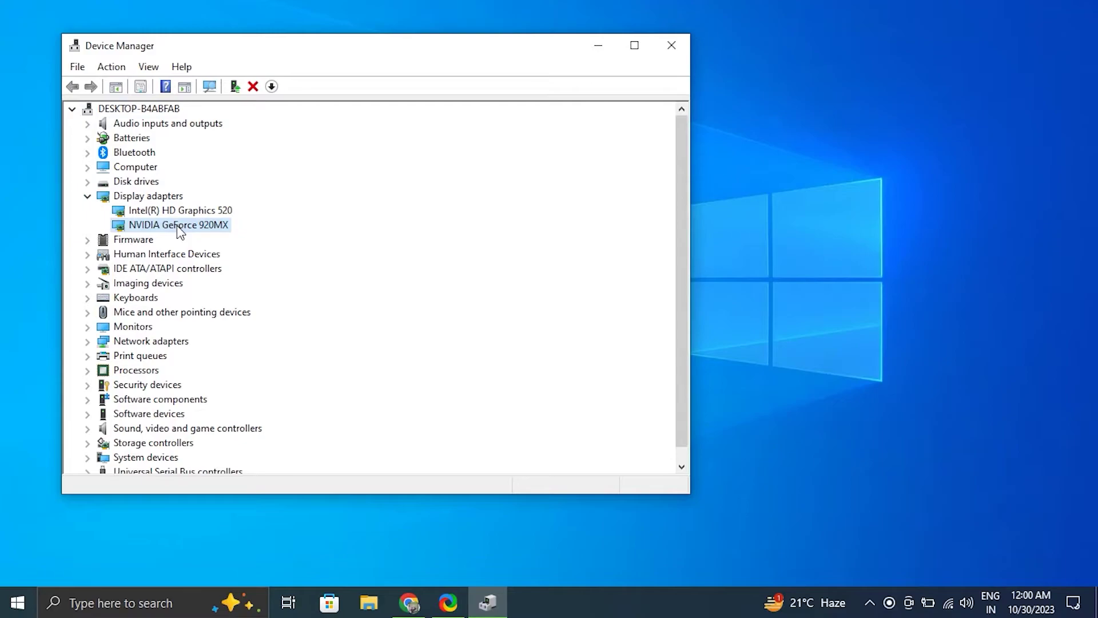
# - Uninstall the NVIDIA GeForce 920MX device from Display adapters
pyautogui.rightClick(179, 229)
pyautogui.click(250, 273)
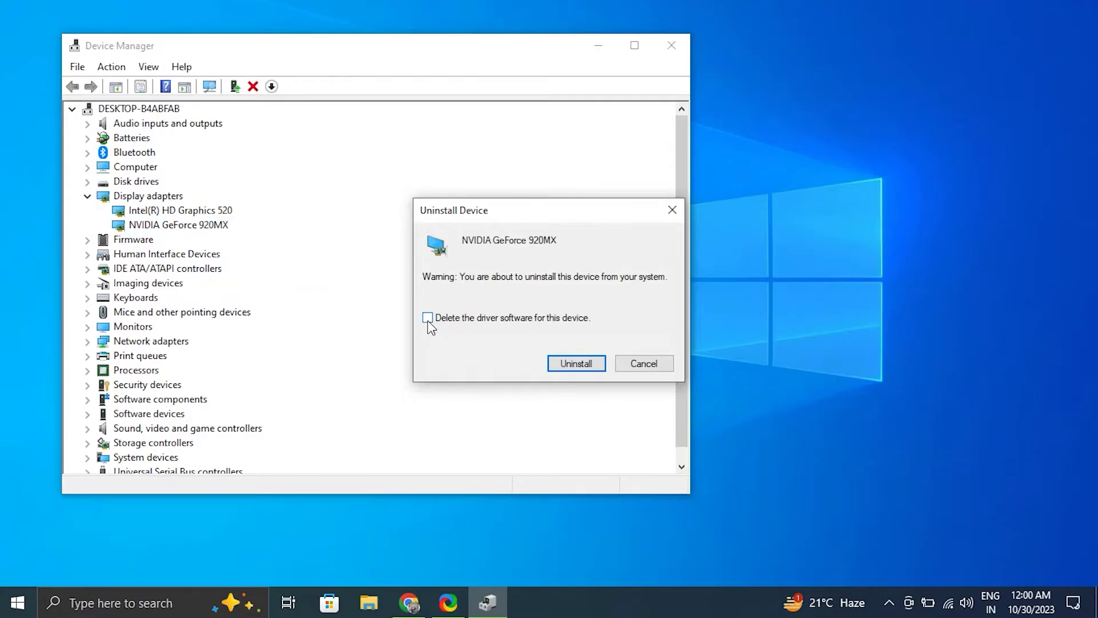
pyautogui.click(670, 219)
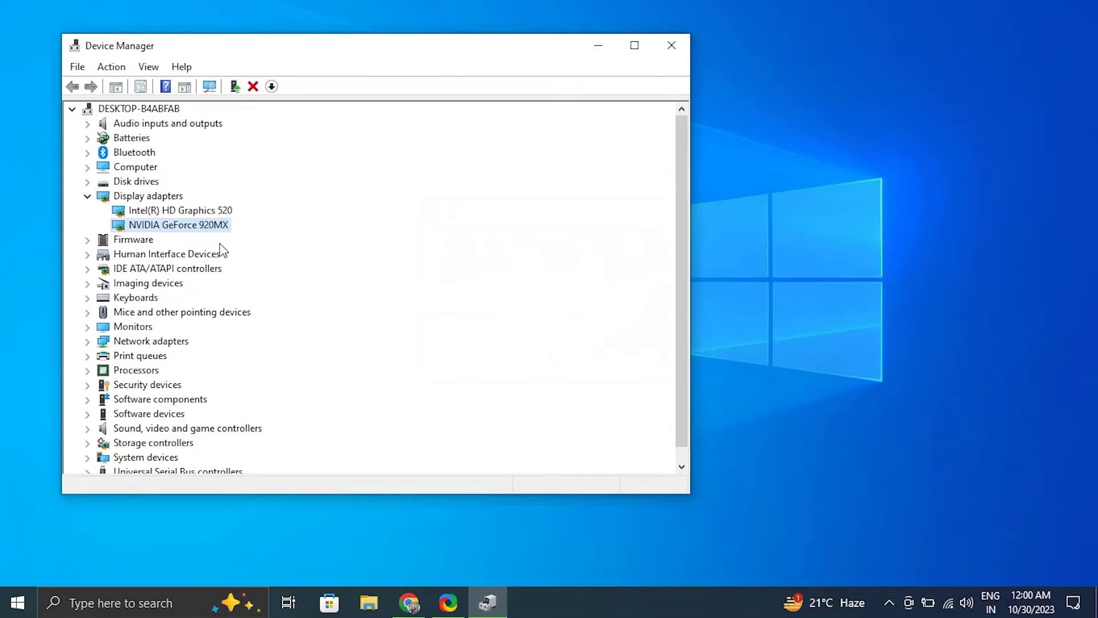
# - Scan for hardware changes and confirm NVIDIA GeForce 920MX reappears under Display adapters
pyautogui.click(88, 196)
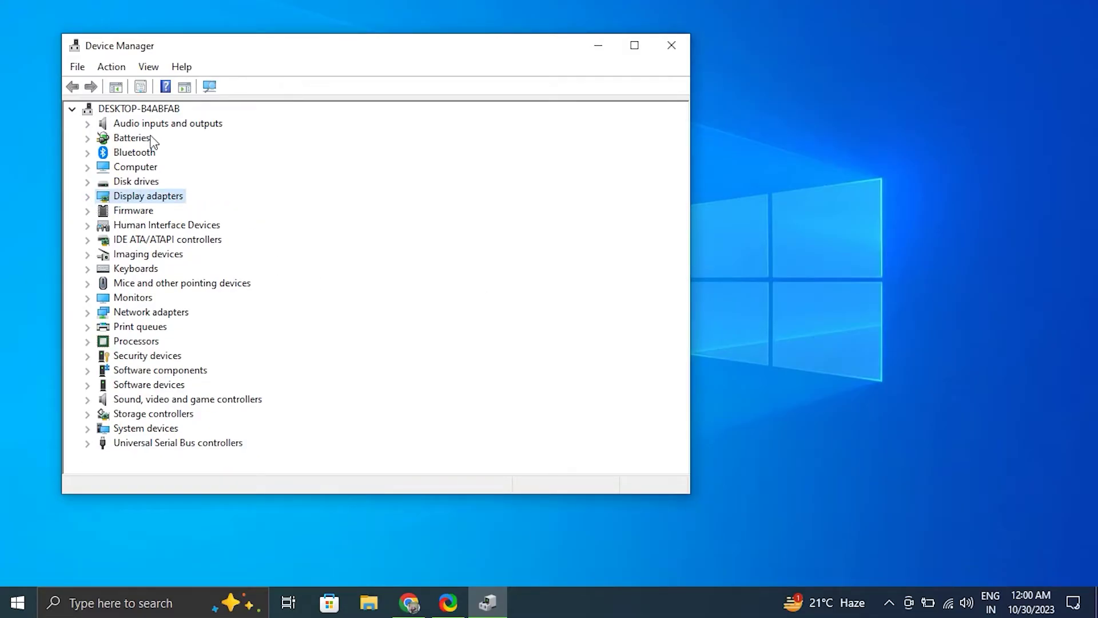
pyautogui.click(109, 67)
pyautogui.click(117, 87)
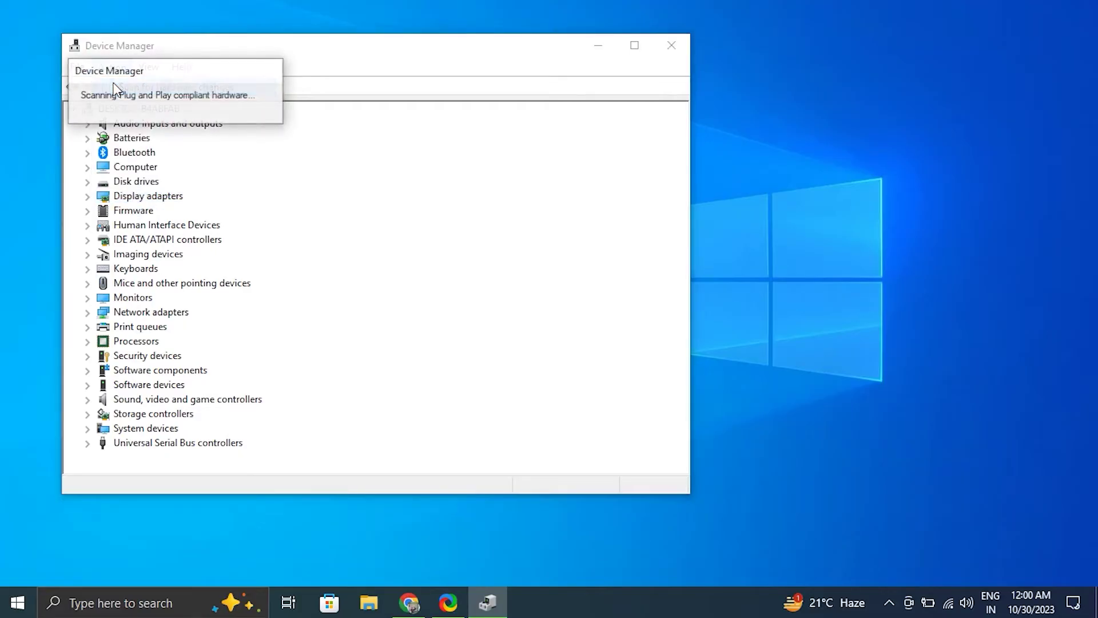
pyautogui.click(88, 196)
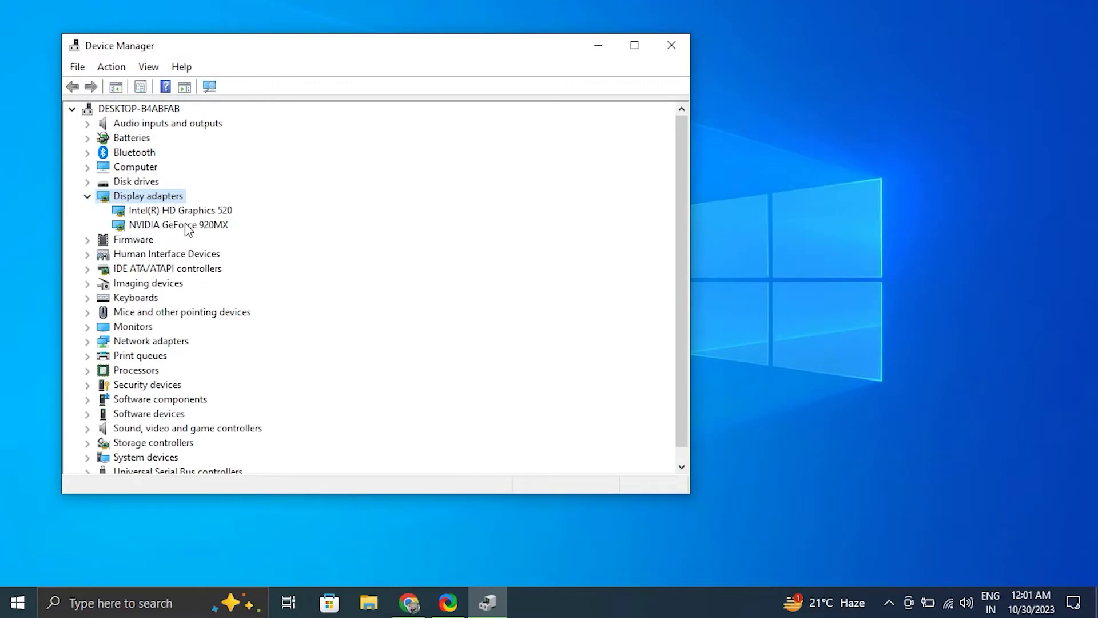
# - Bring up the Start menu power options and dismiss them without restarting
pyautogui.click(4, 592)
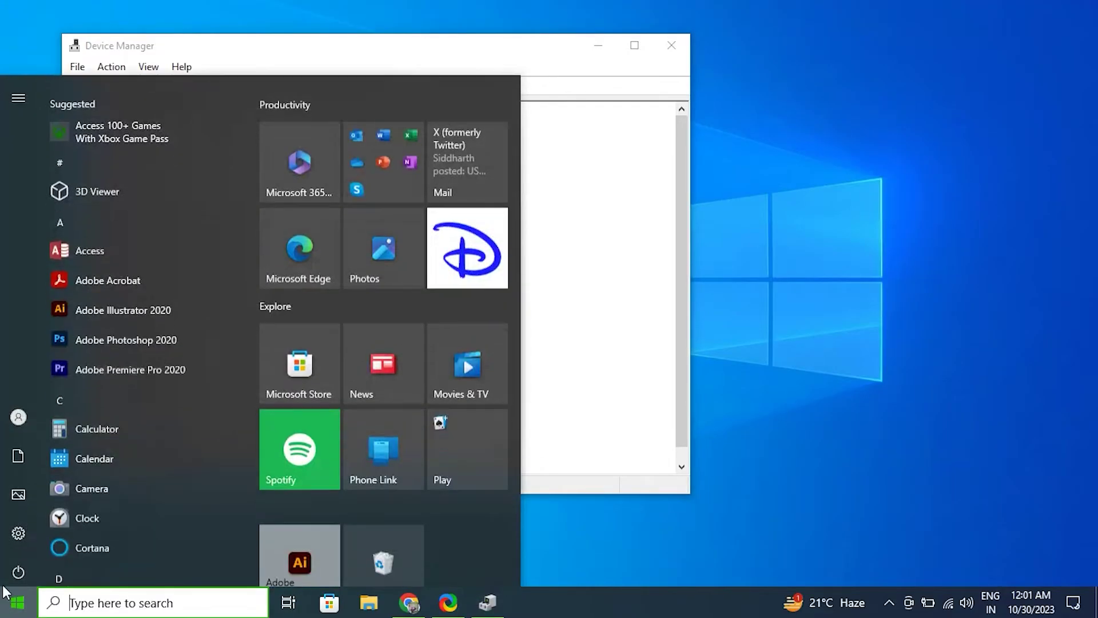
pyautogui.click(19, 569)
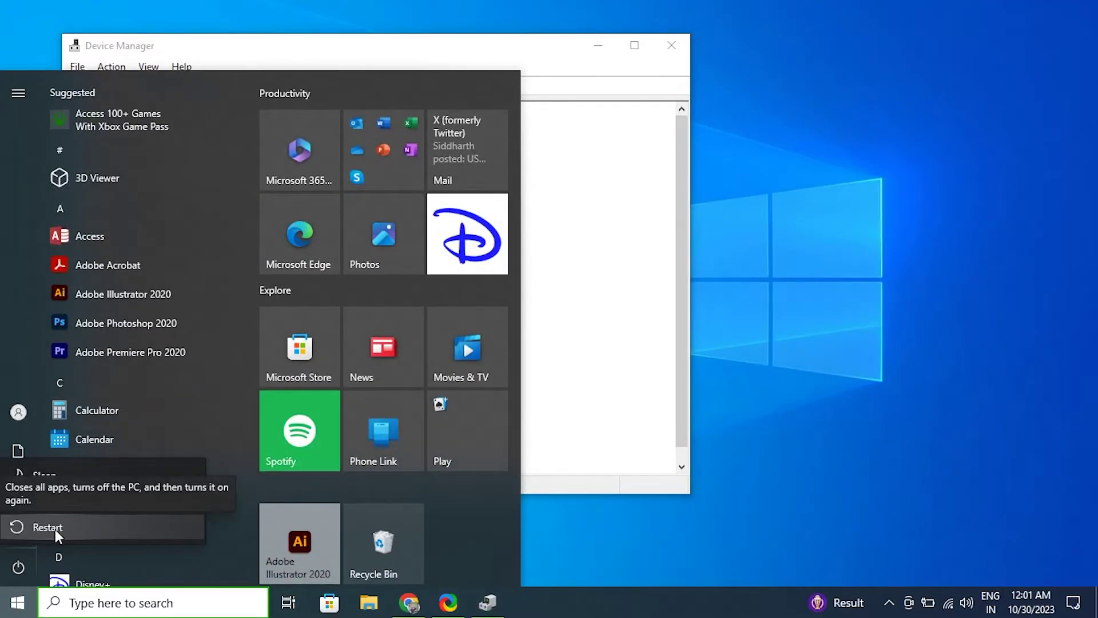
pyautogui.click(567, 372)
pyautogui.click(373, 434)
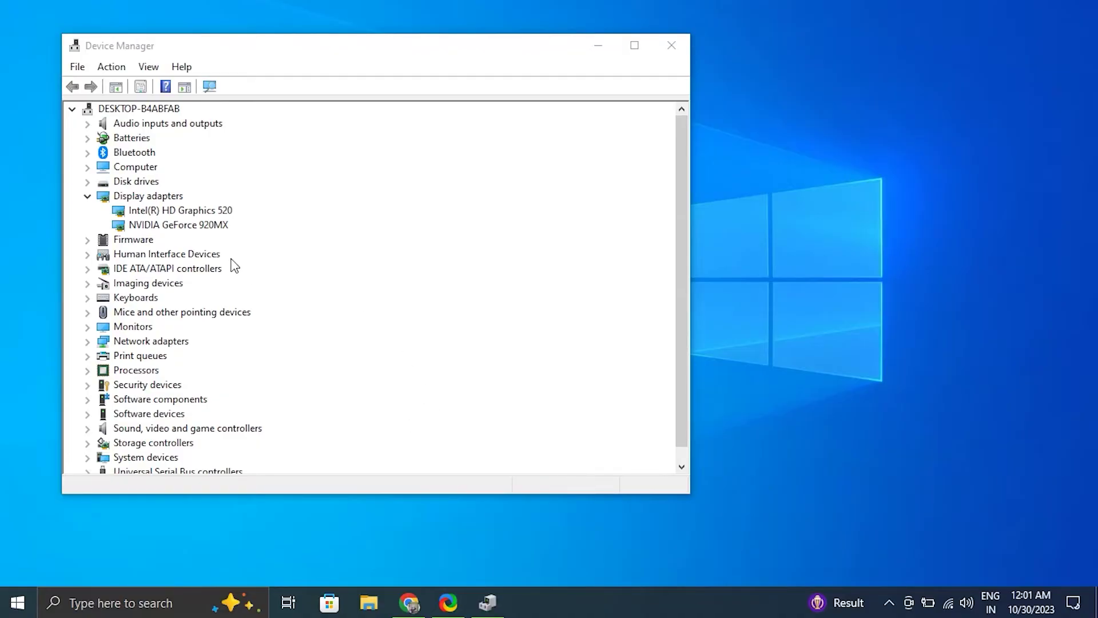
# - Search automatically for an NVIDIA GeForce 920MX driver update; the best driver is already installed
pyautogui.rightClick(219, 226)
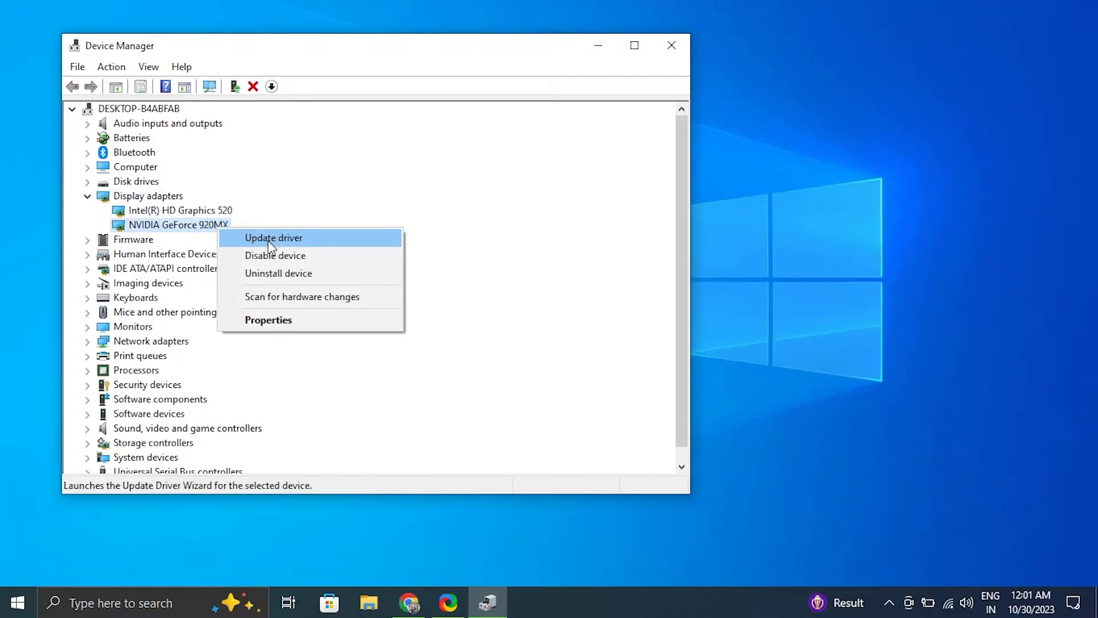
pyautogui.click(267, 241)
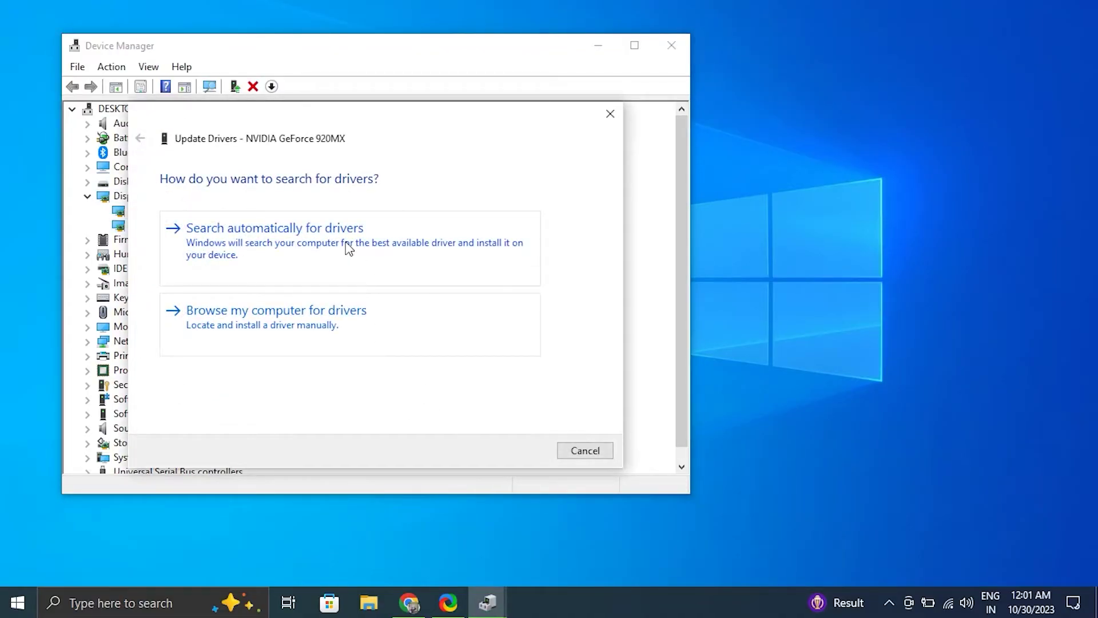
pyautogui.click(348, 249)
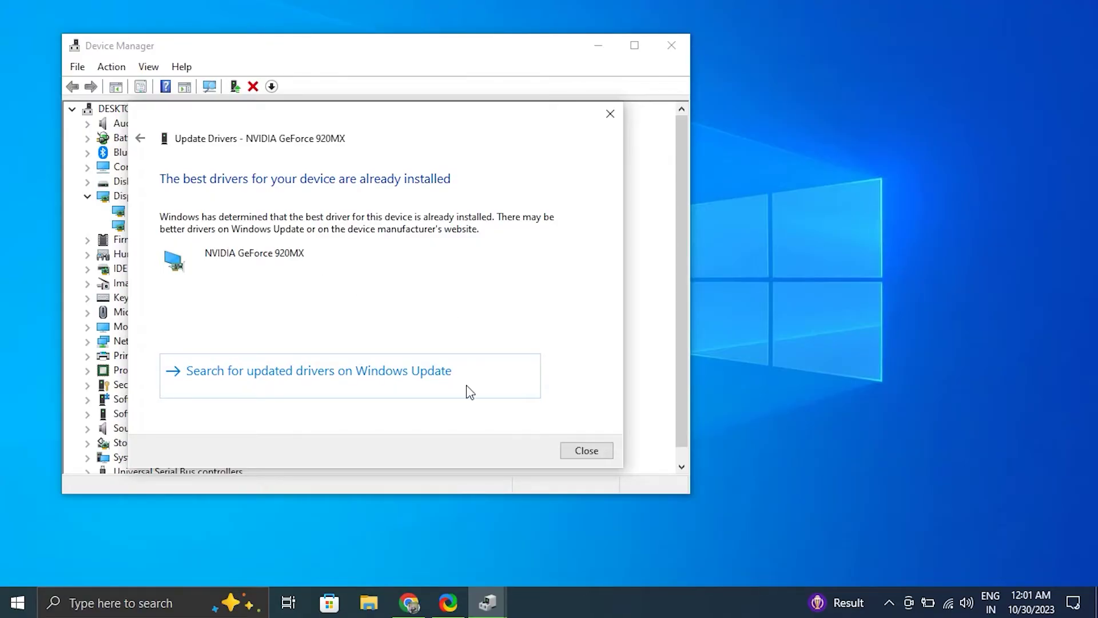
pyautogui.click(576, 451)
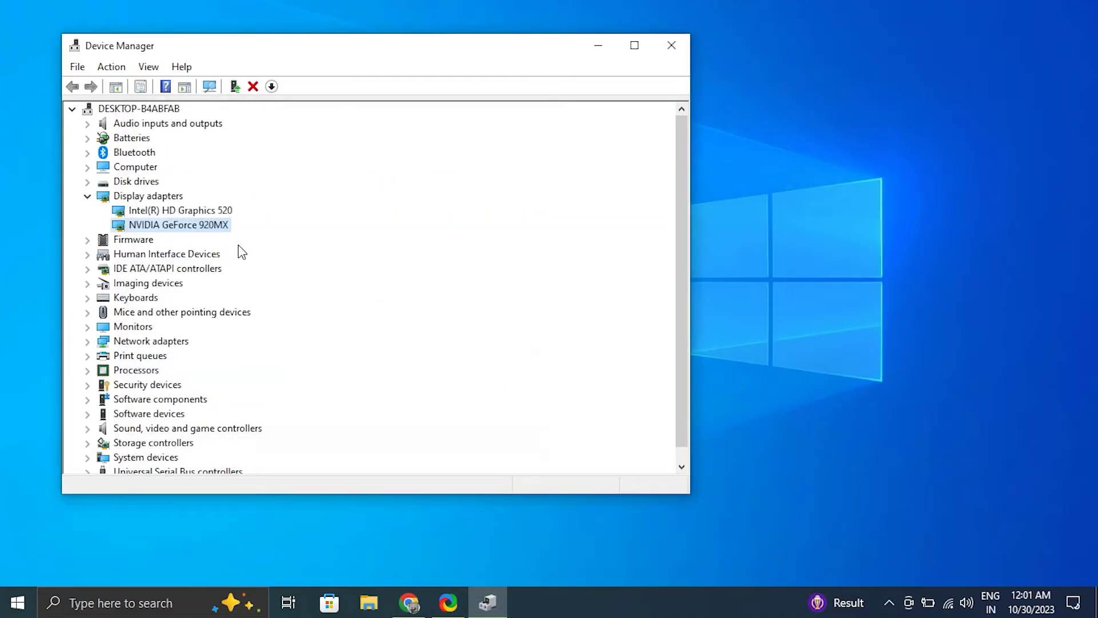
pyautogui.rightClick(204, 228)
pyautogui.click(252, 238)
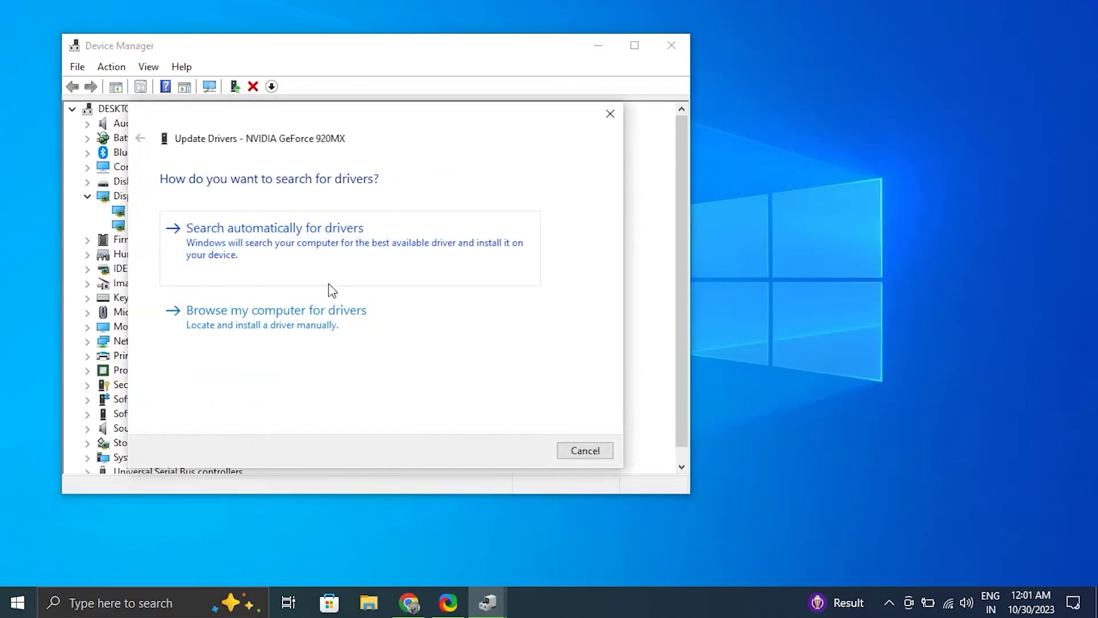
pyautogui.click(329, 323)
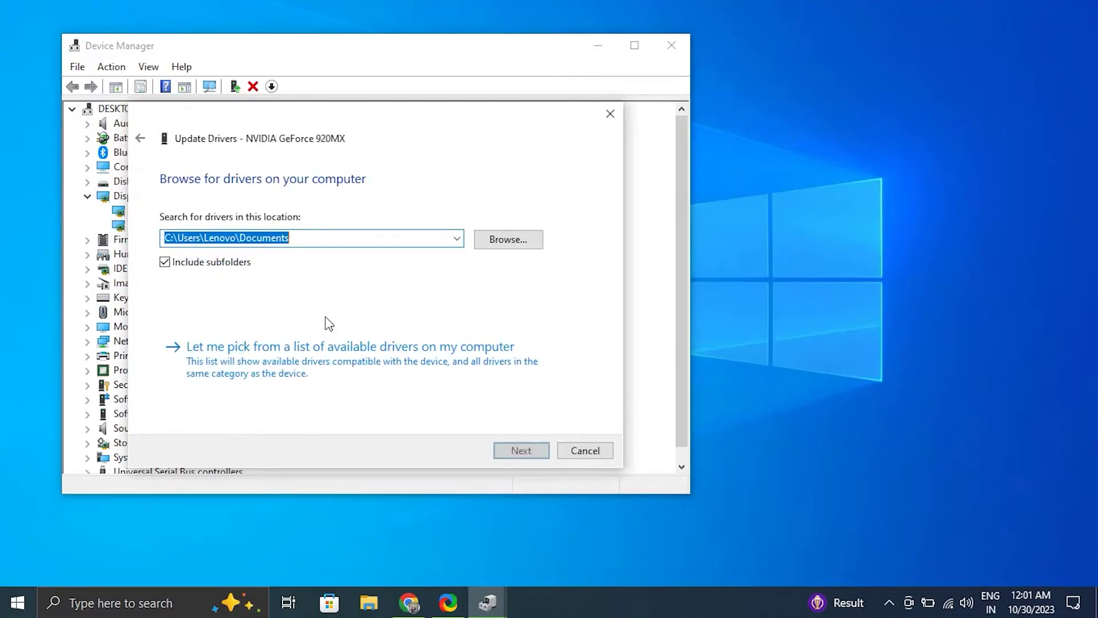
pyautogui.click(389, 368)
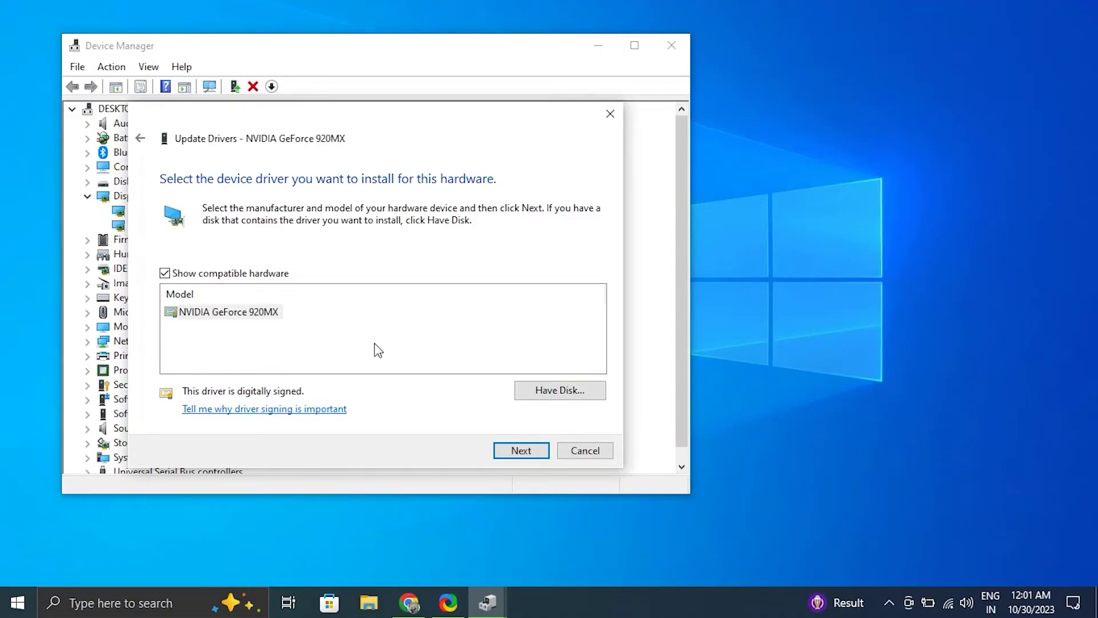
pyautogui.click(570, 448)
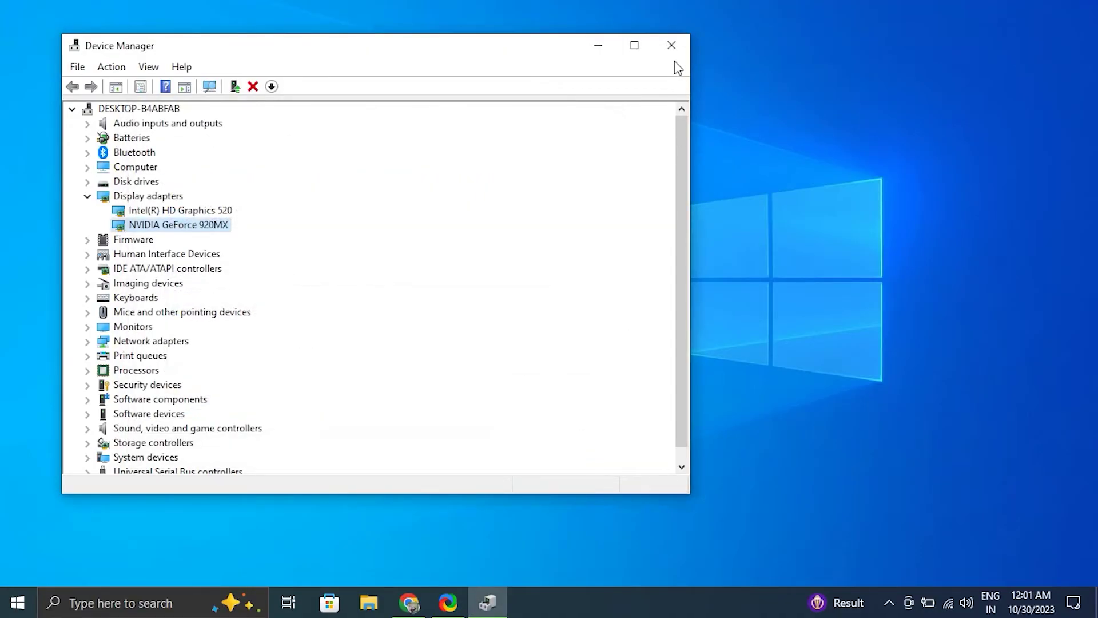
# - Close the Device Manager window
pyautogui.click(672, 45)
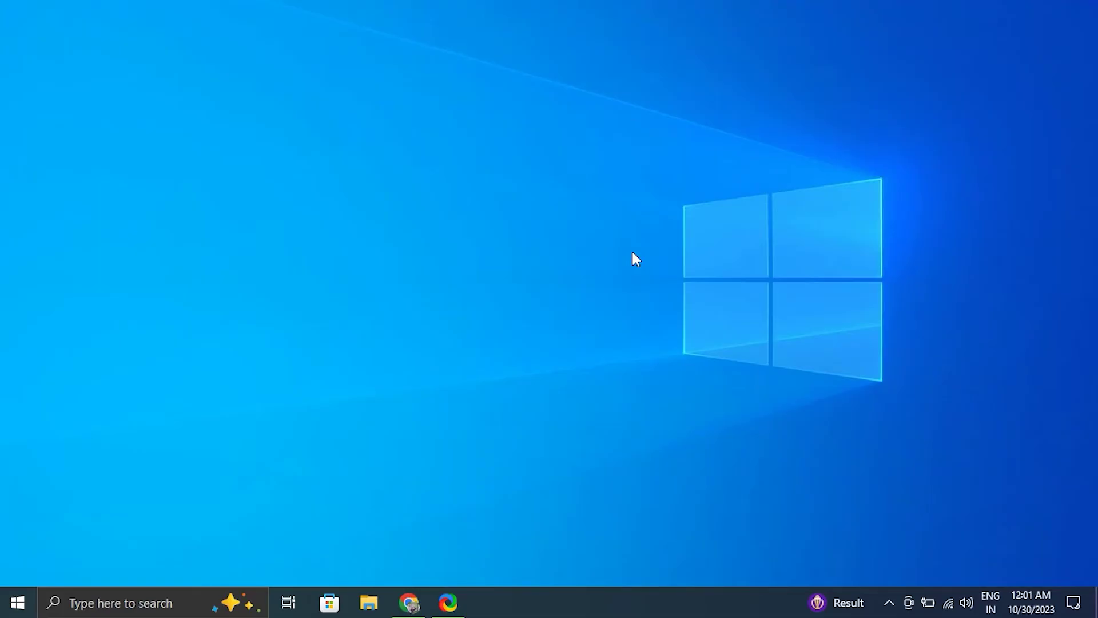
# - Open Settings from Start and go to Devices, scrolling the Bluetooth & other devices list
pyautogui.click(17, 602)
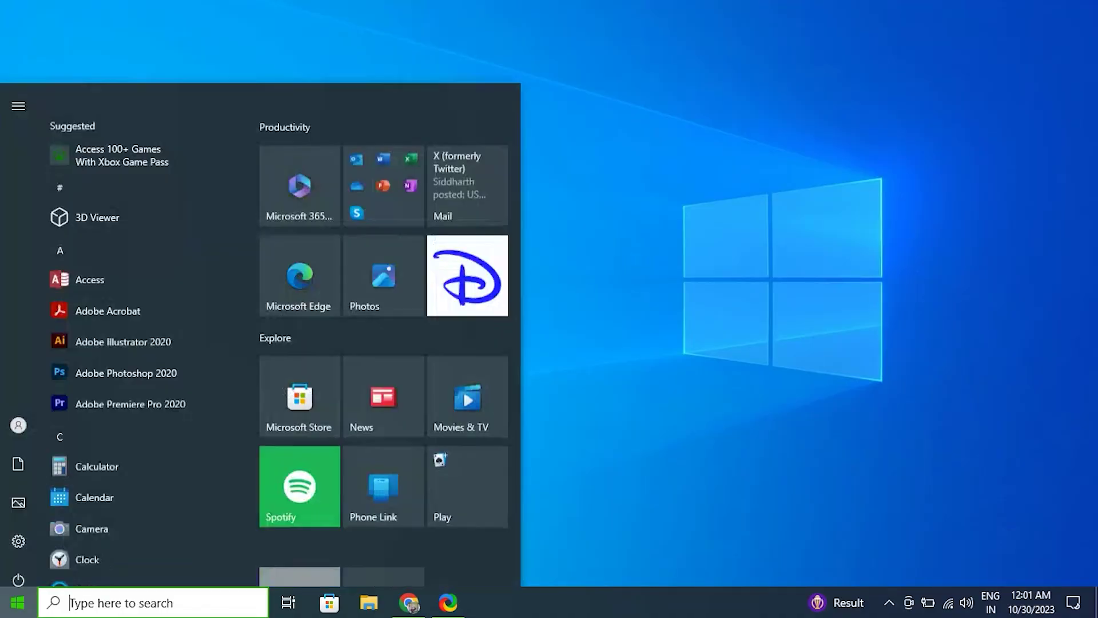
pyautogui.click(17, 540)
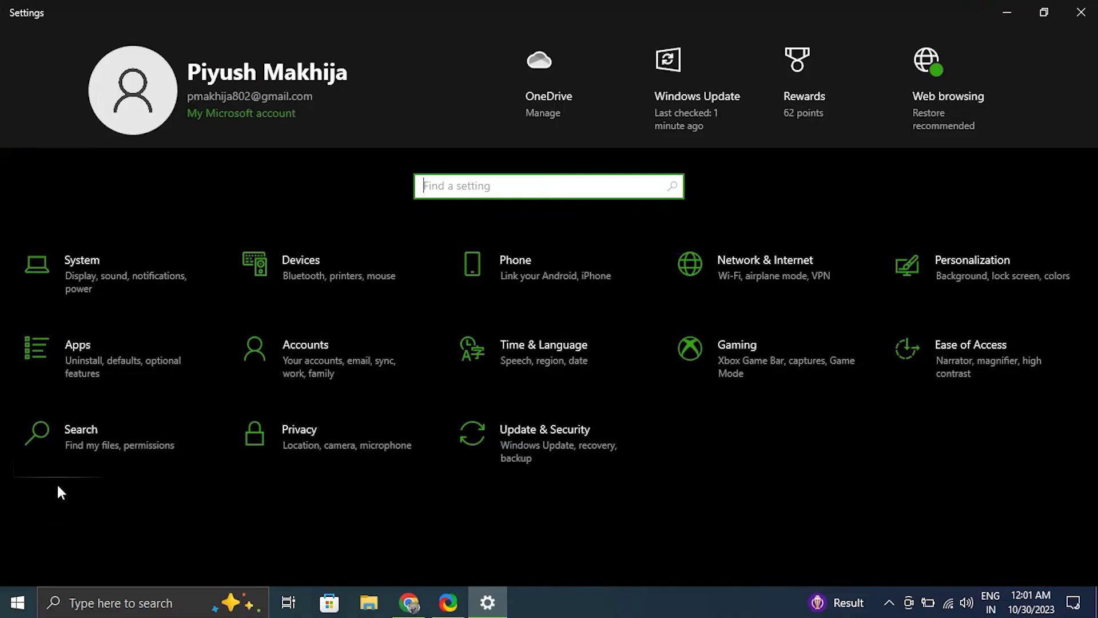
pyautogui.click(288, 289)
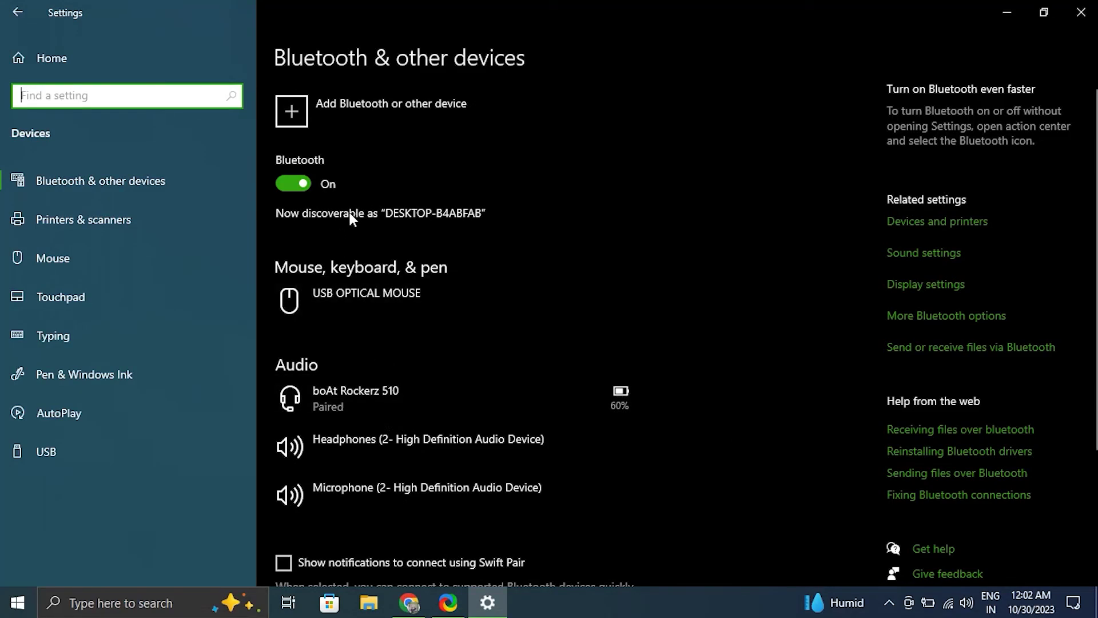
pyautogui.scroll(-3, 496, 429)
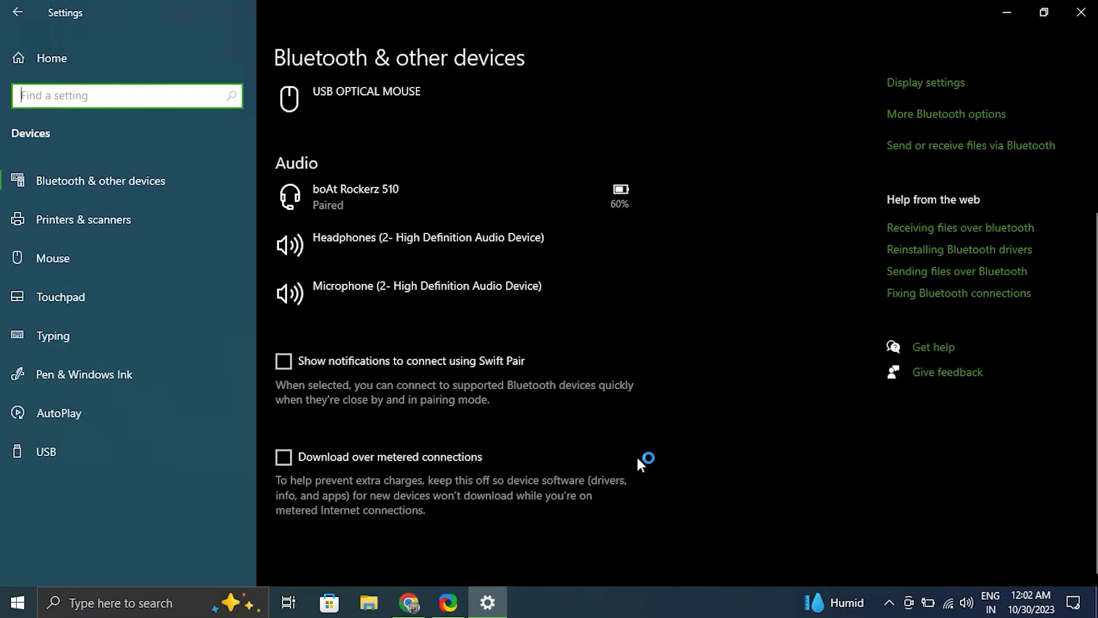
# - Close the Settings window
pyautogui.click(1082, 12)
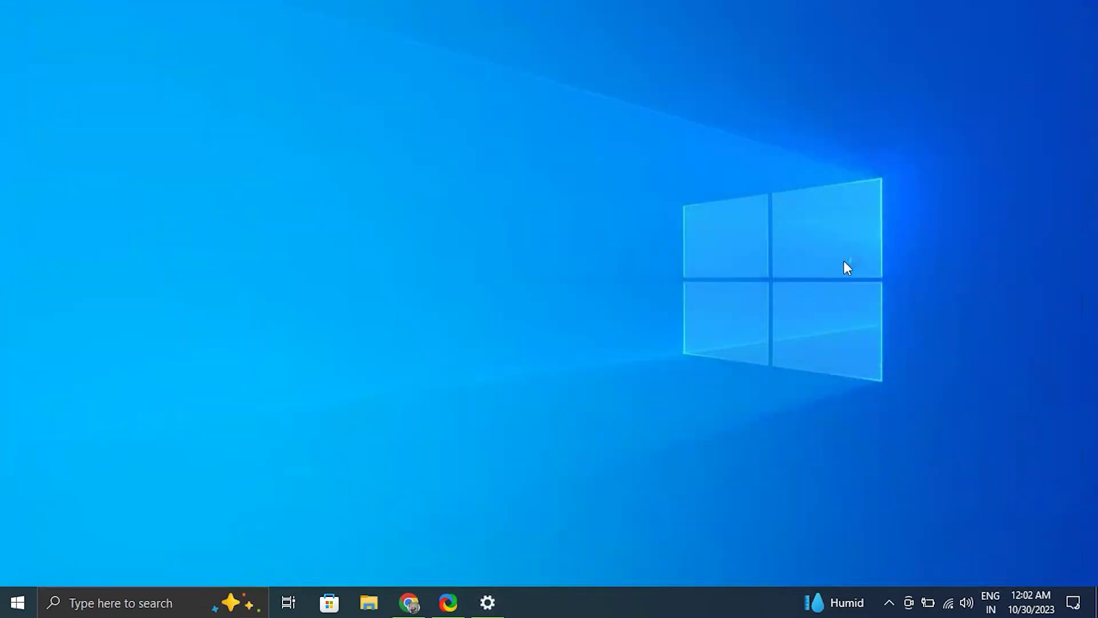